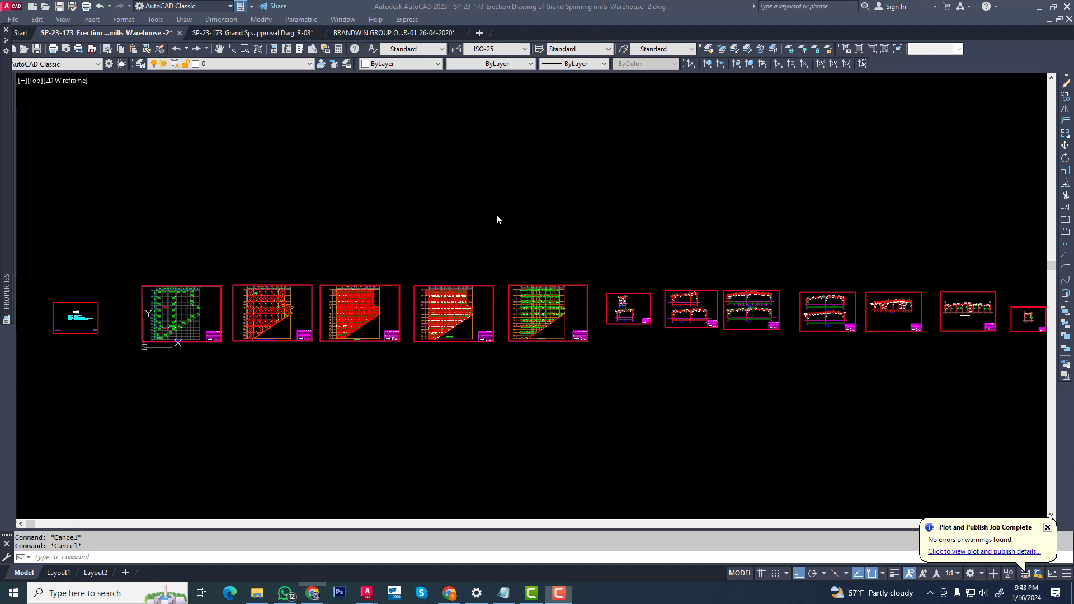
- Load the TPL-DNM plugin from the Downloads folder through APPLOAD
{"action": "type", "text": "app"}
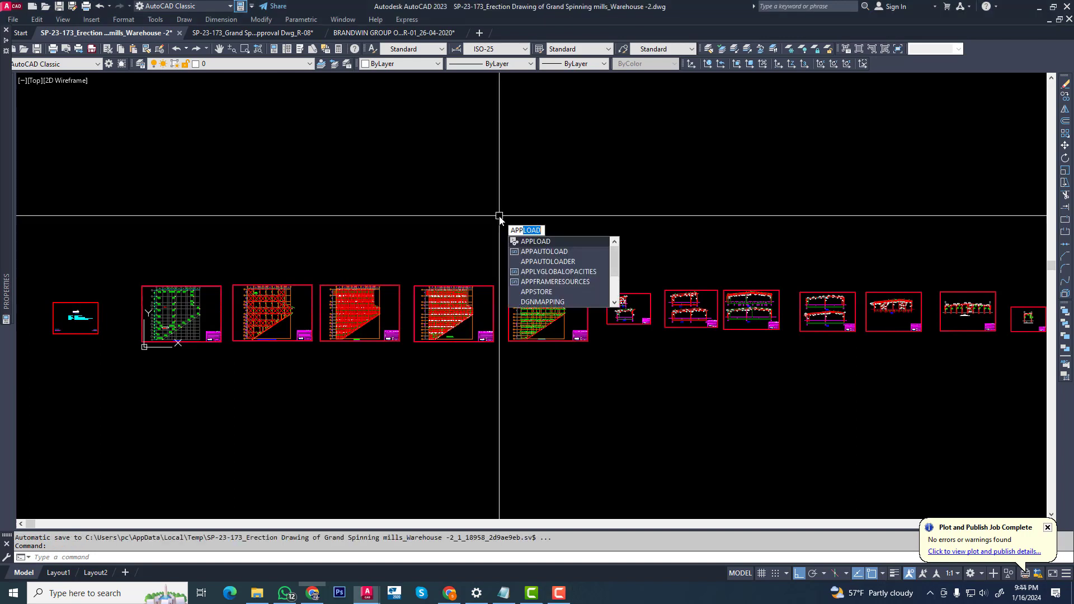
{"action": "left_click", "coordinate": [516, 242]}
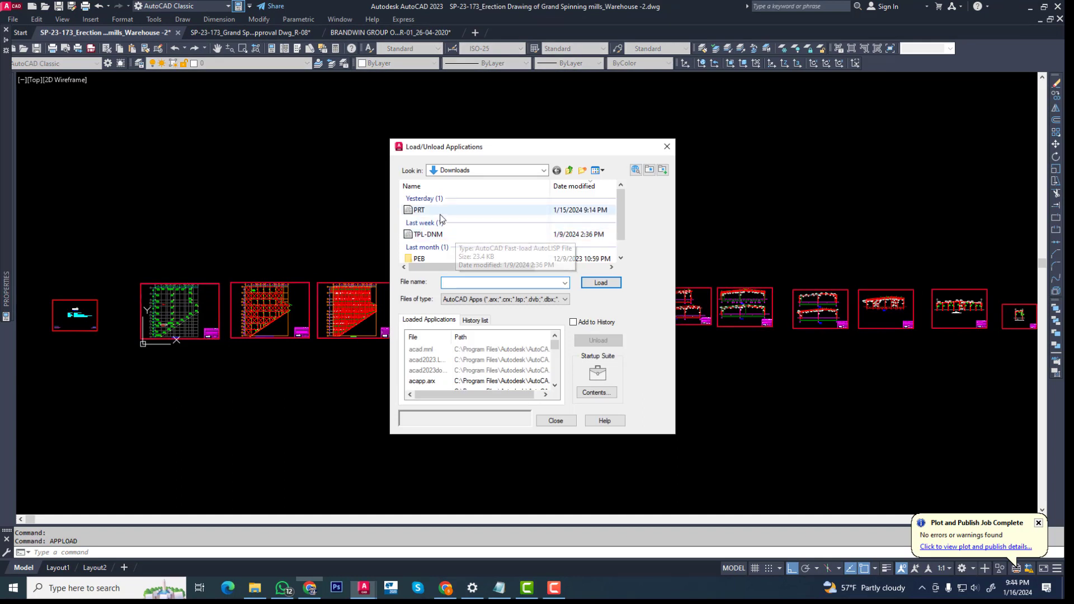
{"action": "left_click", "coordinate": [428, 234]}
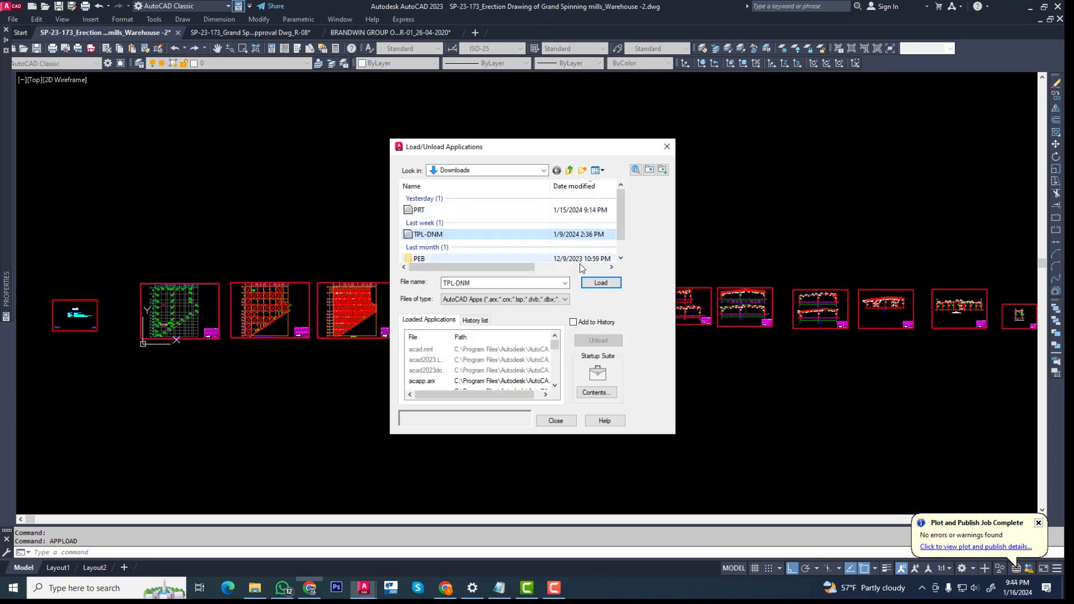
{"action": "left_click", "coordinate": [599, 285]}
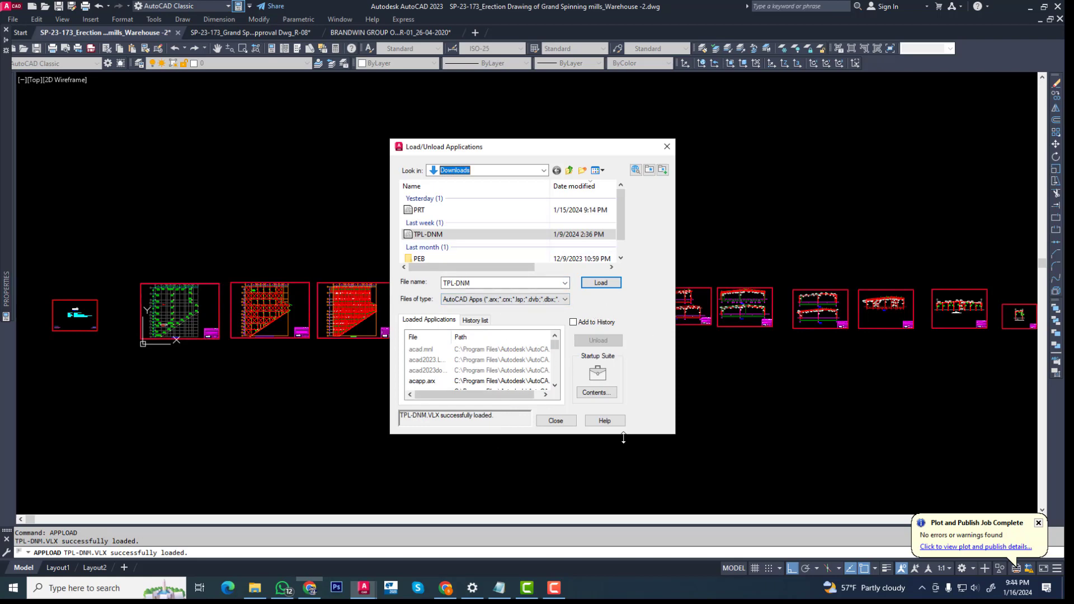
- Launch the TPL batch-plot dialog and view the printer list showing DWG To PDF.pc3
{"action": "left_click", "coordinate": [563, 423]}
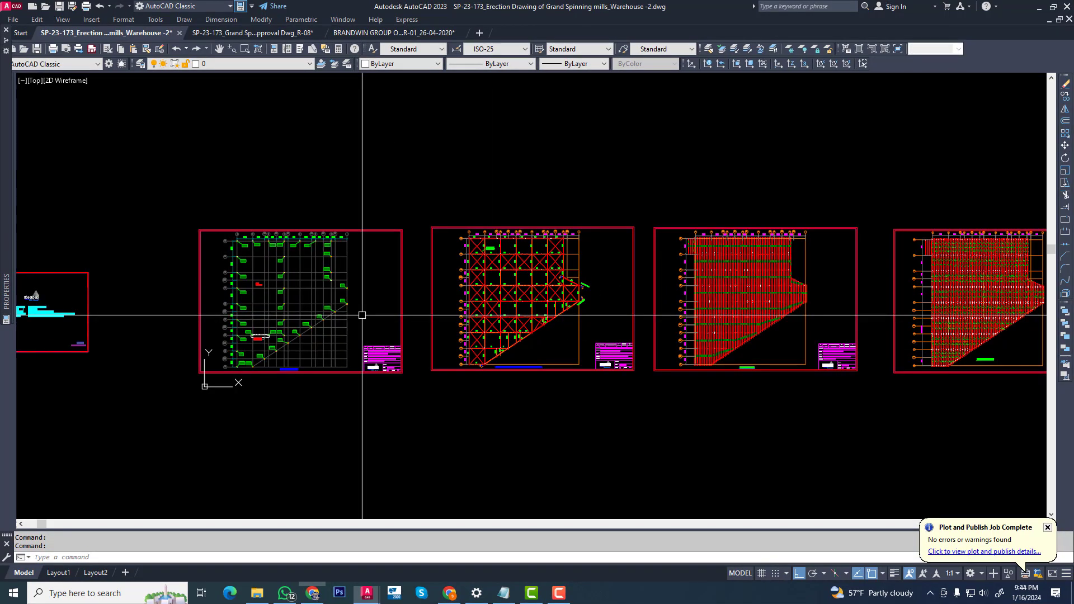
{"action": "type", "text": "tpl"}
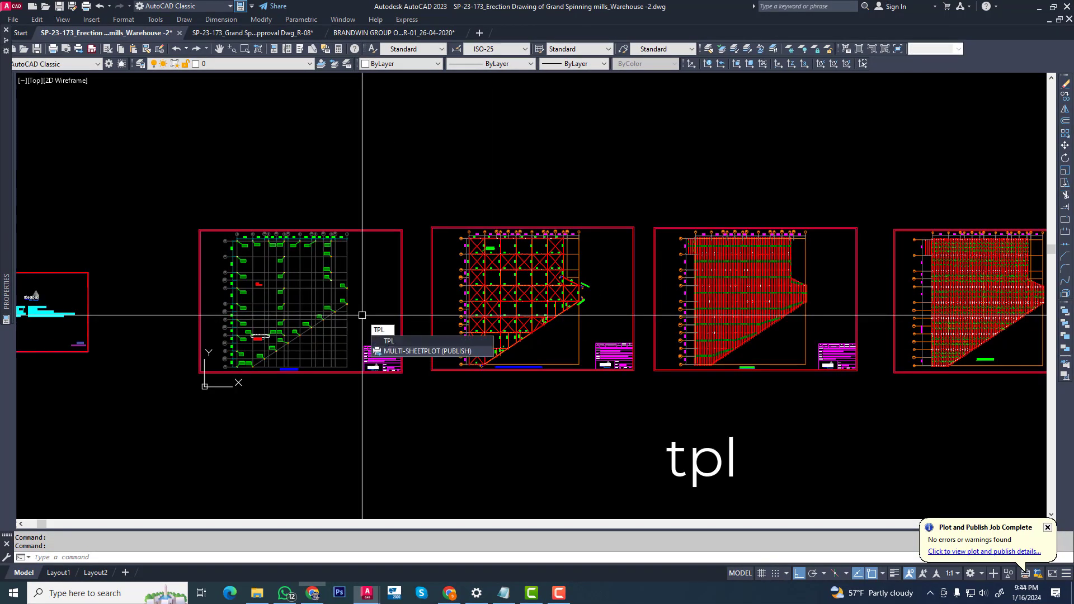
{"action": "key", "text": "Return"}
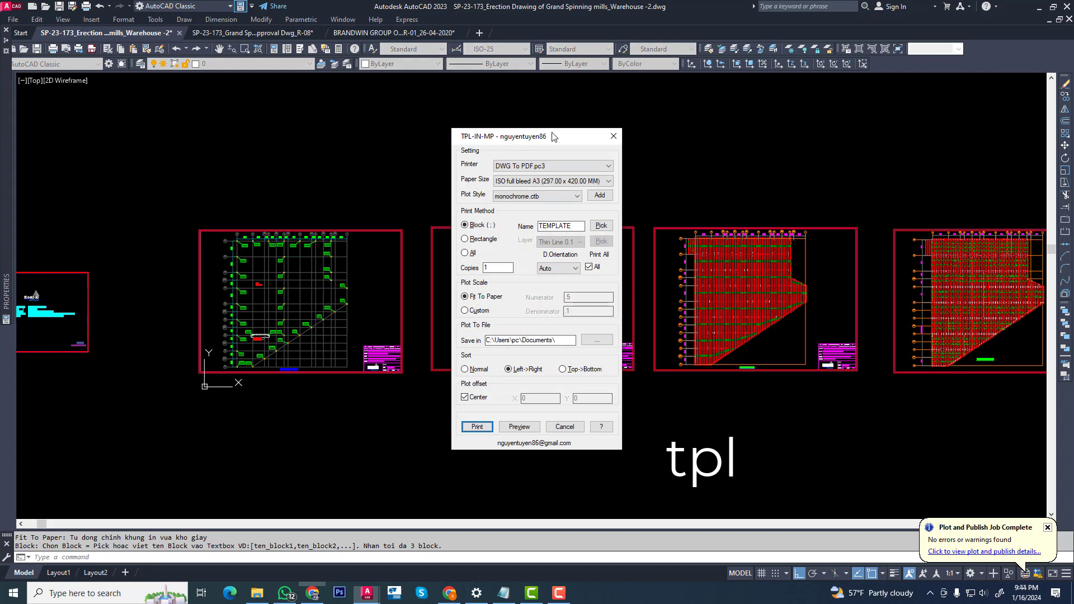
{"action": "left_click", "coordinate": [573, 166]}
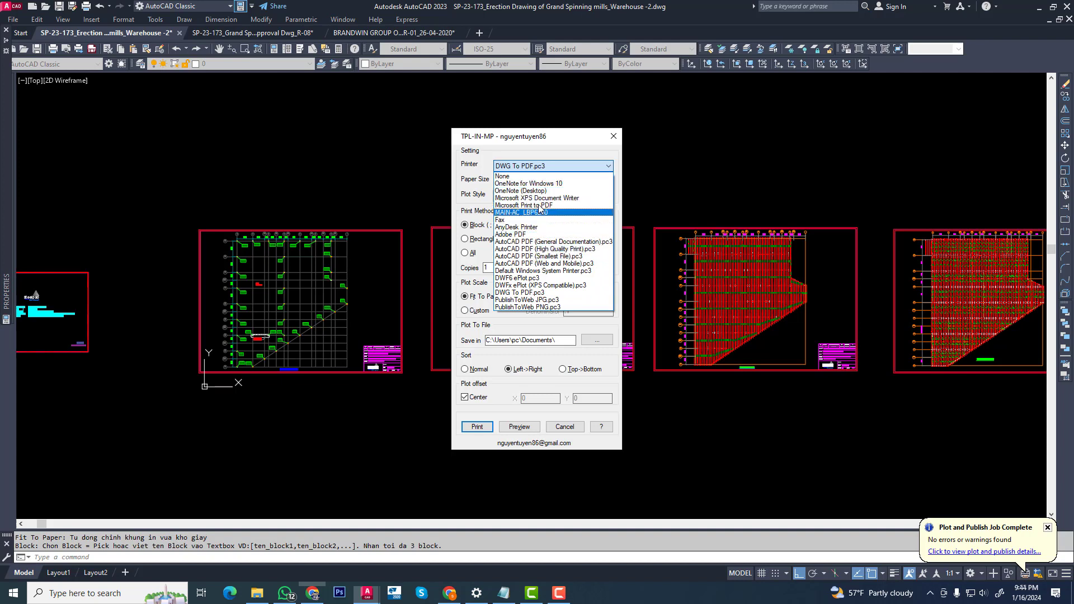
- Keep DWG To PDF.pc3 and try ISO expand A3 landscape paper
{"action": "left_click", "coordinate": [530, 292]}
{"action": "left_click", "coordinate": [565, 180]}
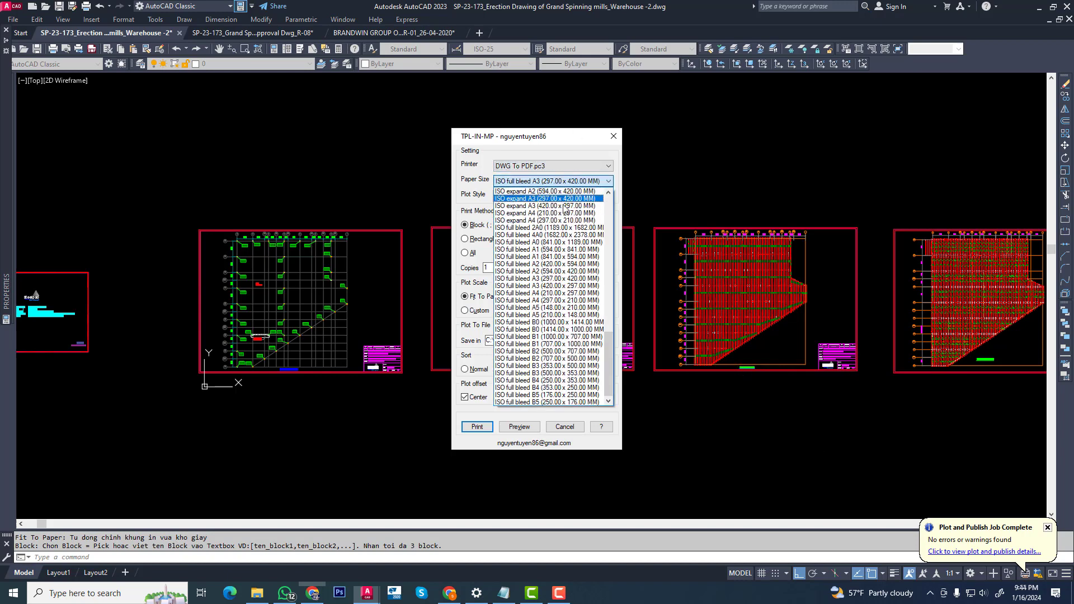
{"action": "scroll", "coordinate": [566, 235], "scroll_direction": "up", "scroll_amount": 10}
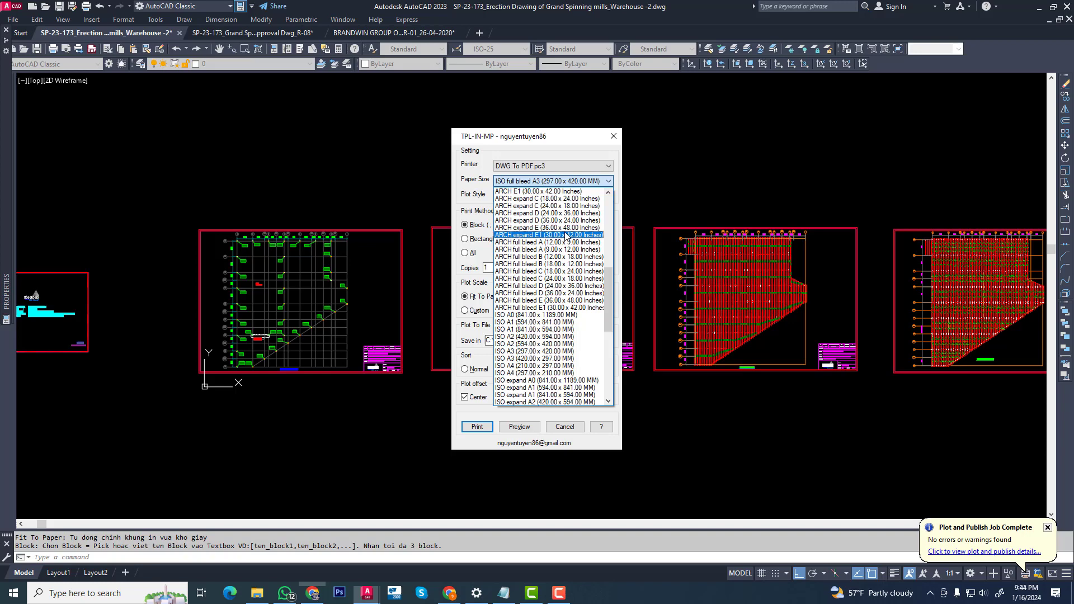
{"action": "scroll", "coordinate": [565, 246], "scroll_direction": "down", "scroll_amount": 2}
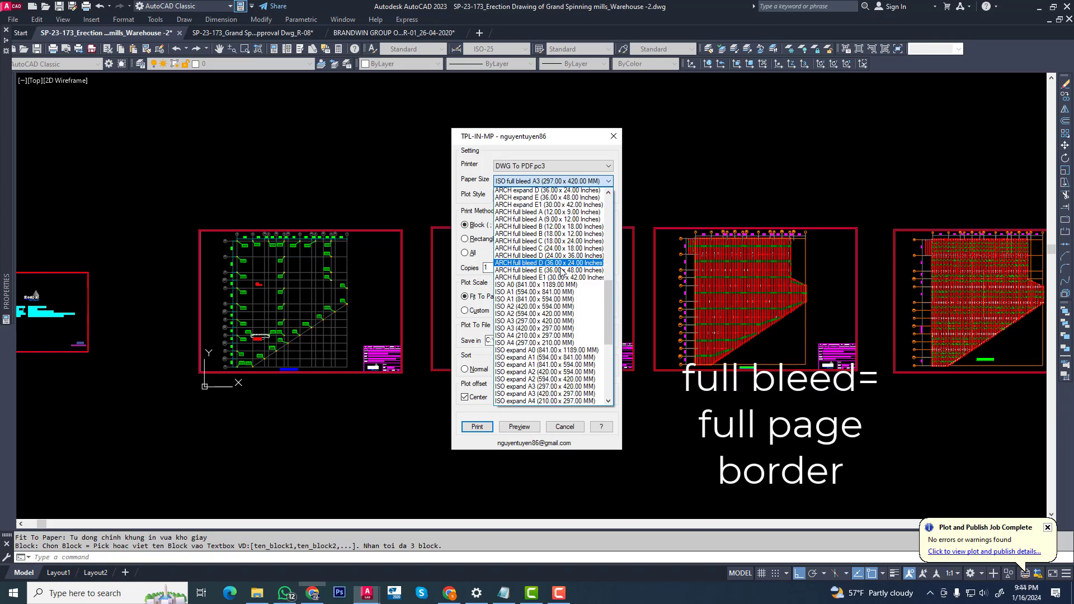
{"action": "scroll", "coordinate": [561, 319], "scroll_direction": "down", "scroll_amount": 2}
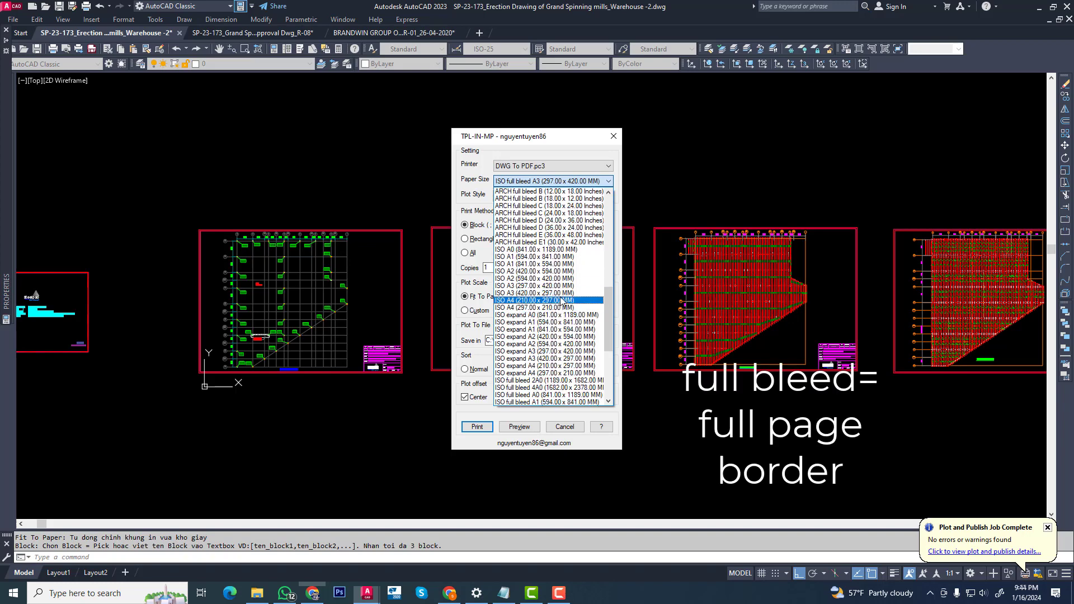
{"action": "scroll", "coordinate": [562, 287], "scroll_direction": "down", "scroll_amount": 2}
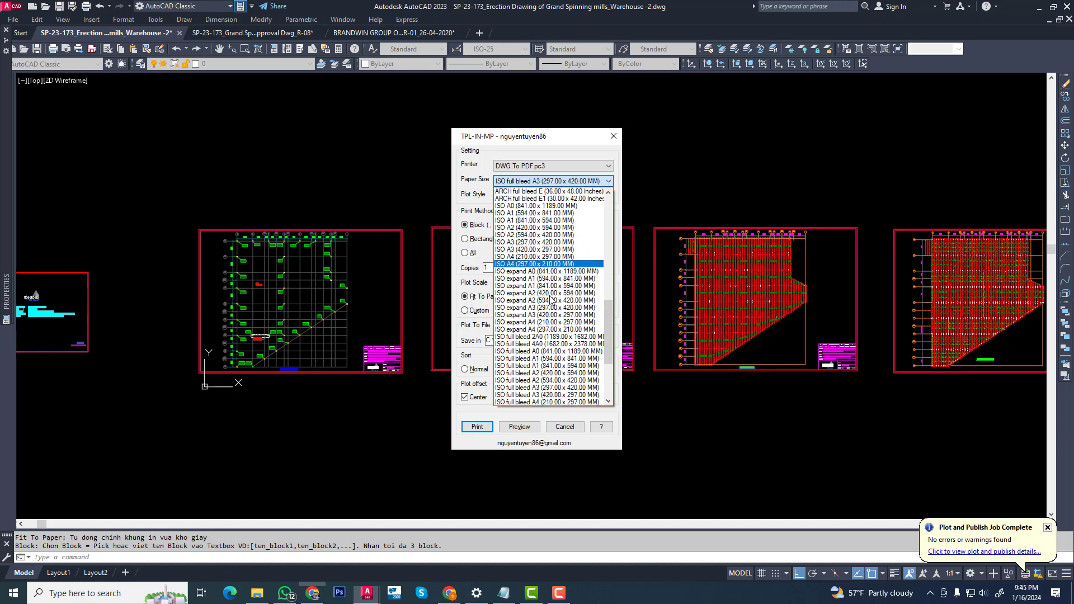
{"action": "scroll", "coordinate": [537, 311], "scroll_direction": "down", "scroll_amount": 2}
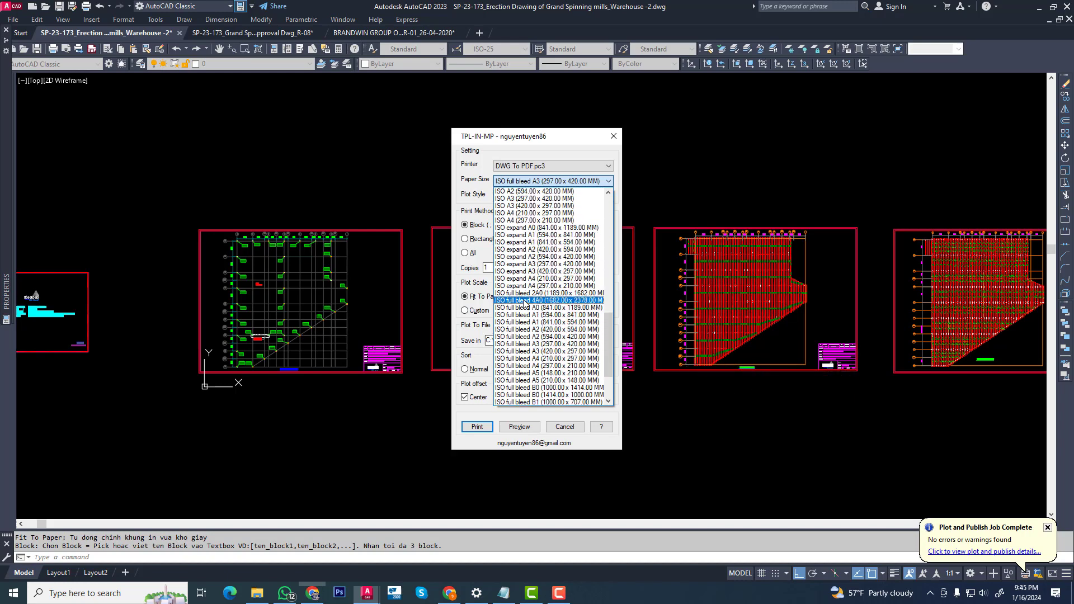
{"action": "left_click", "coordinate": [550, 272]}
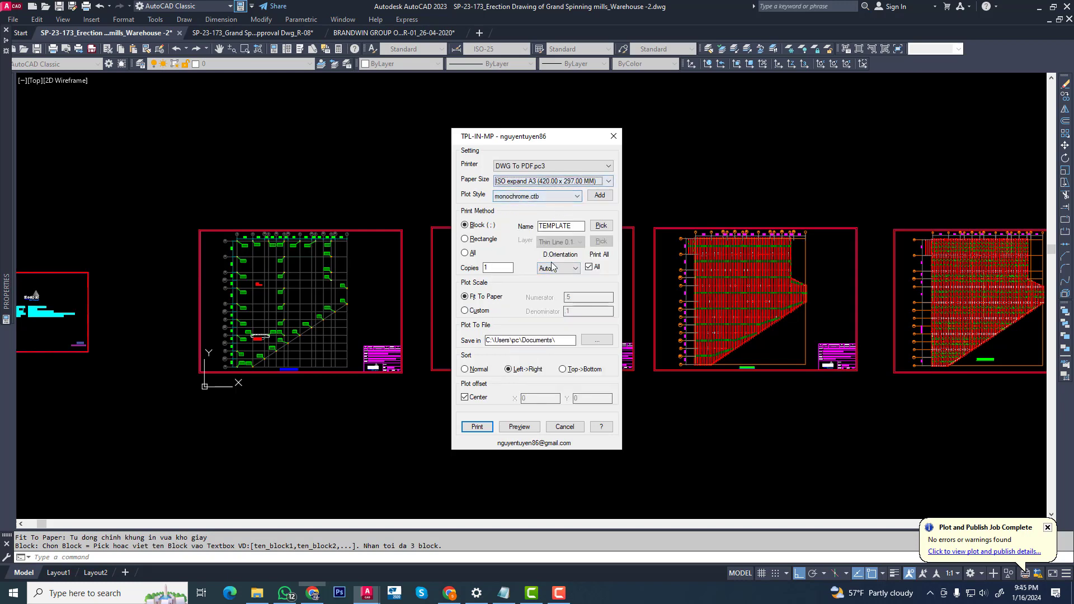
- Switch the paper size to ISO full bleed A3 landscape (420.00 x 297.00 MM)
{"action": "left_click", "coordinate": [555, 182]}
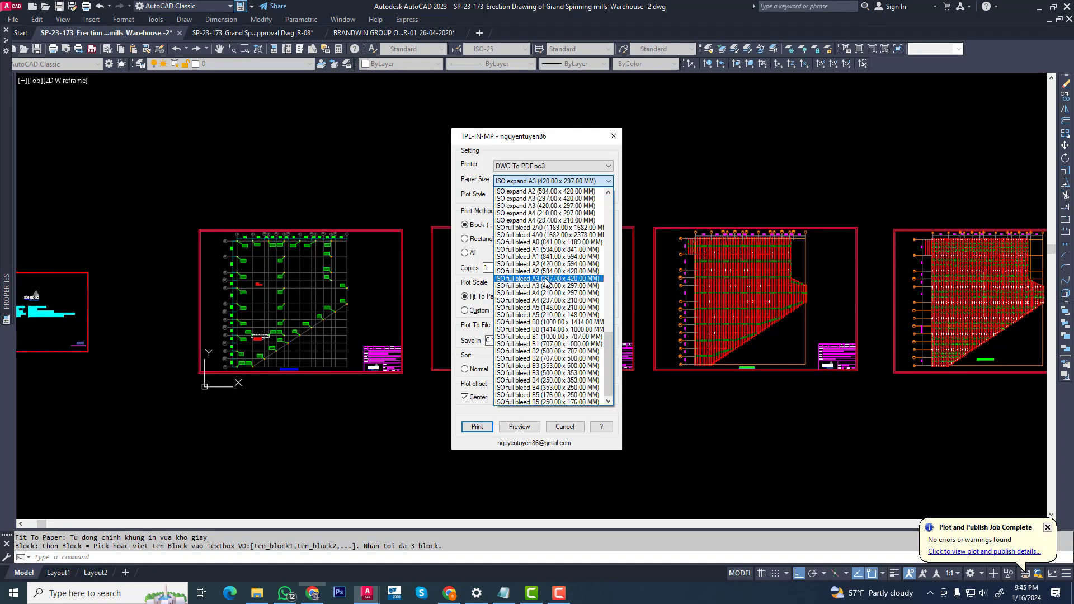
{"action": "left_click", "coordinate": [546, 279]}
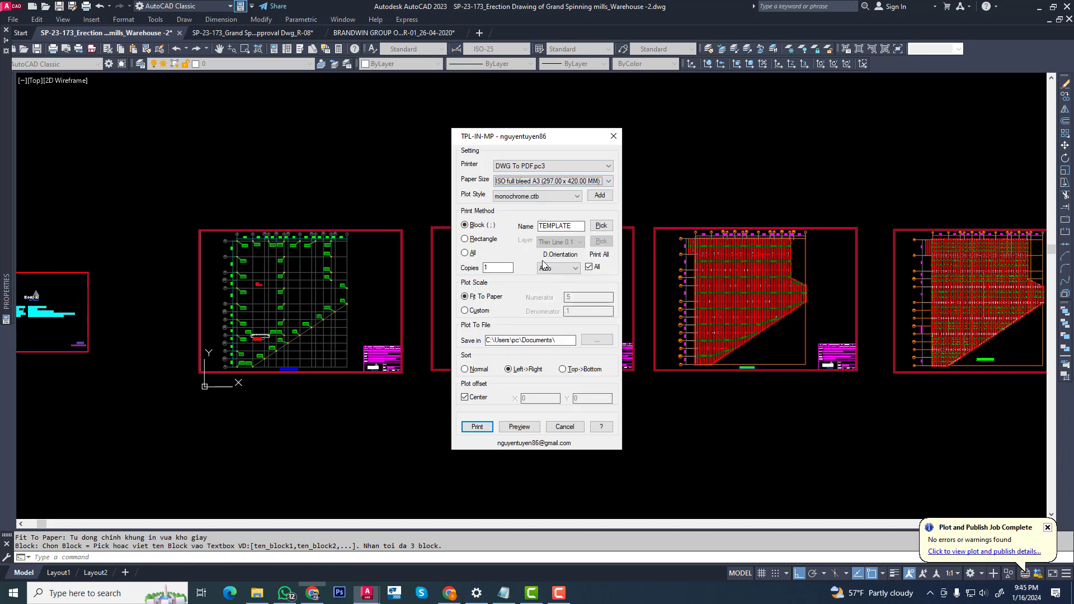
{"action": "left_click", "coordinate": [562, 183]}
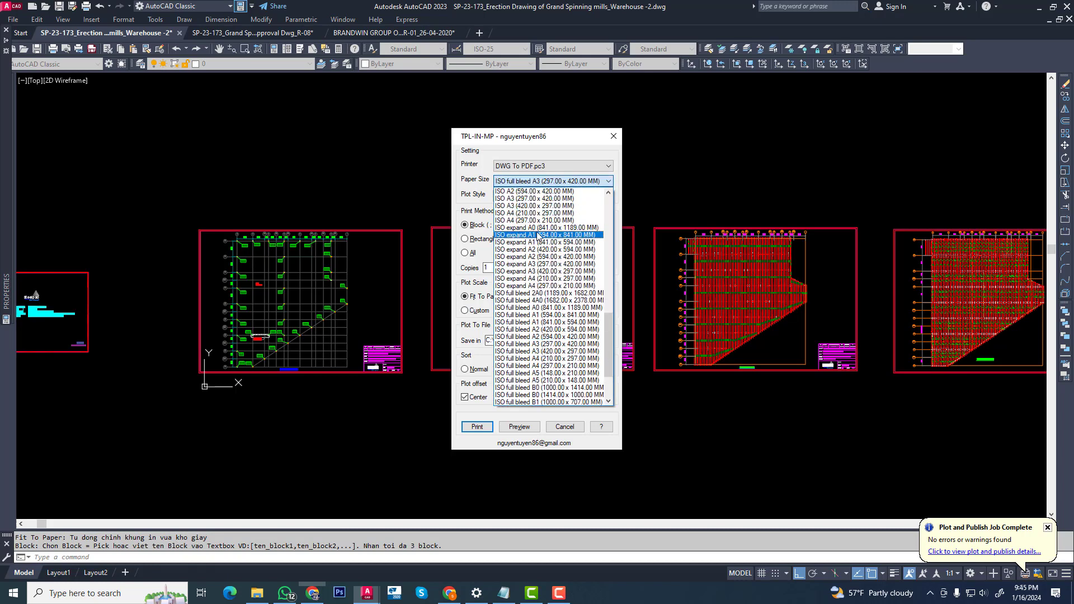
{"action": "scroll", "coordinate": [546, 240], "scroll_direction": "up", "scroll_amount": 2}
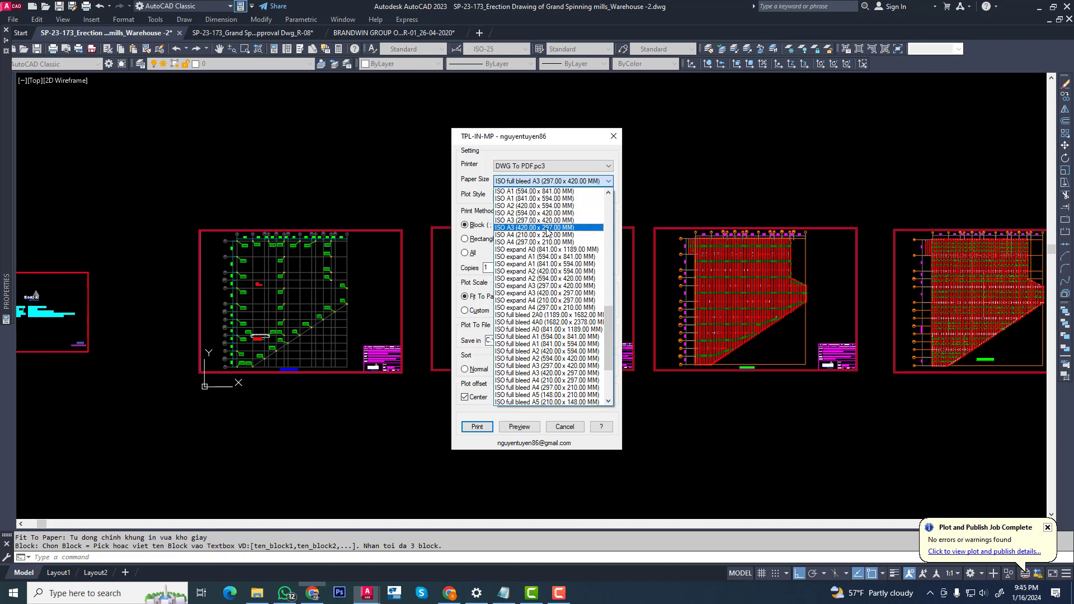
{"action": "scroll", "coordinate": [559, 313], "scroll_direction": "down", "scroll_amount": 2}
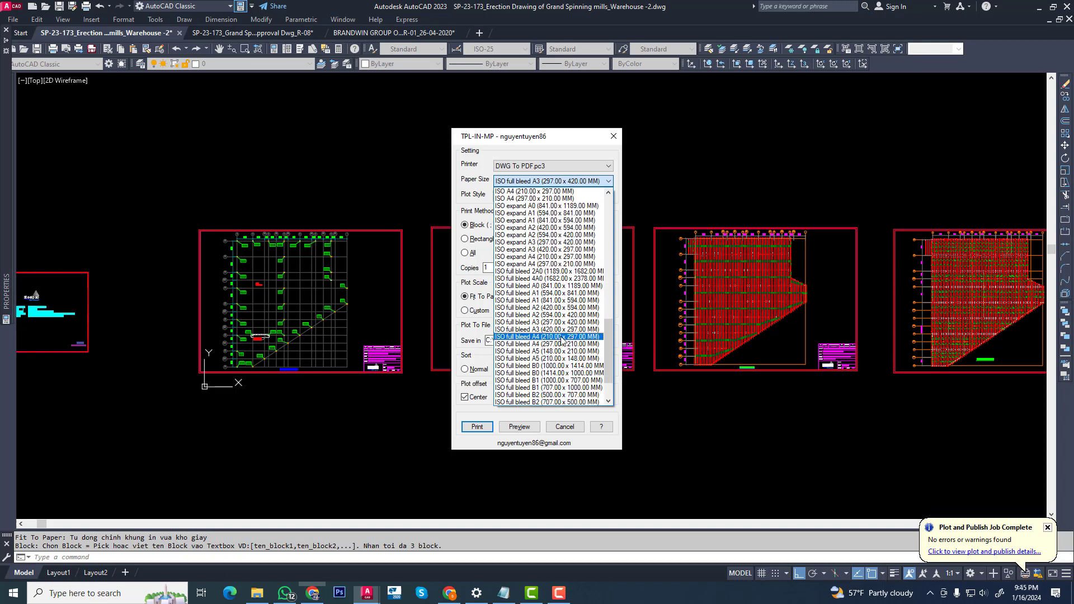
{"action": "left_click", "coordinate": [556, 329]}
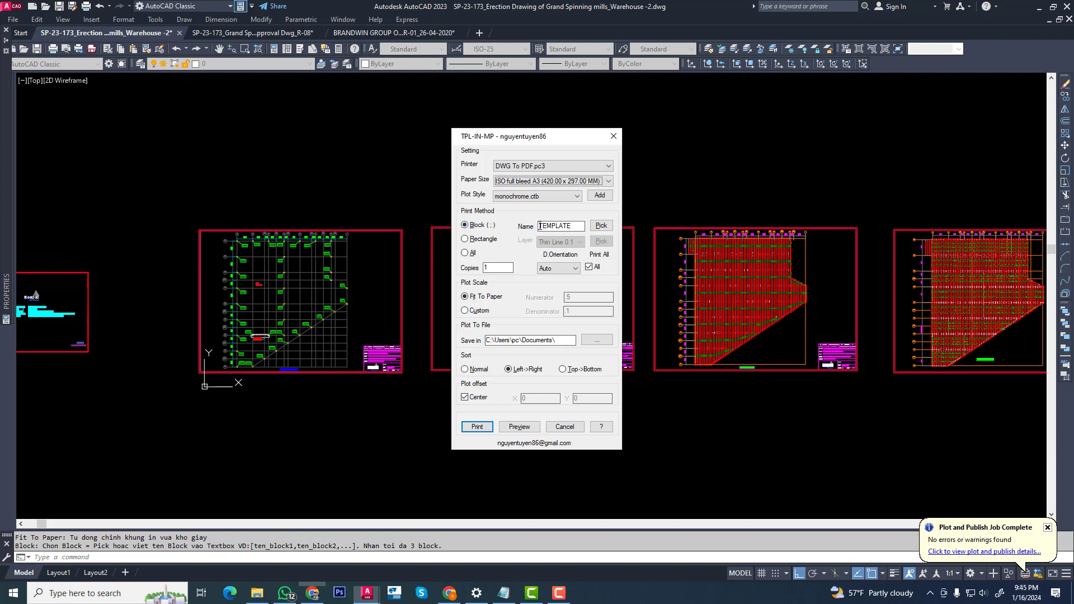
- Detect frames as rectangles on layer Thin Line 0.1, and open Documents in a restored window
{"action": "left_click", "coordinate": [473, 239]}
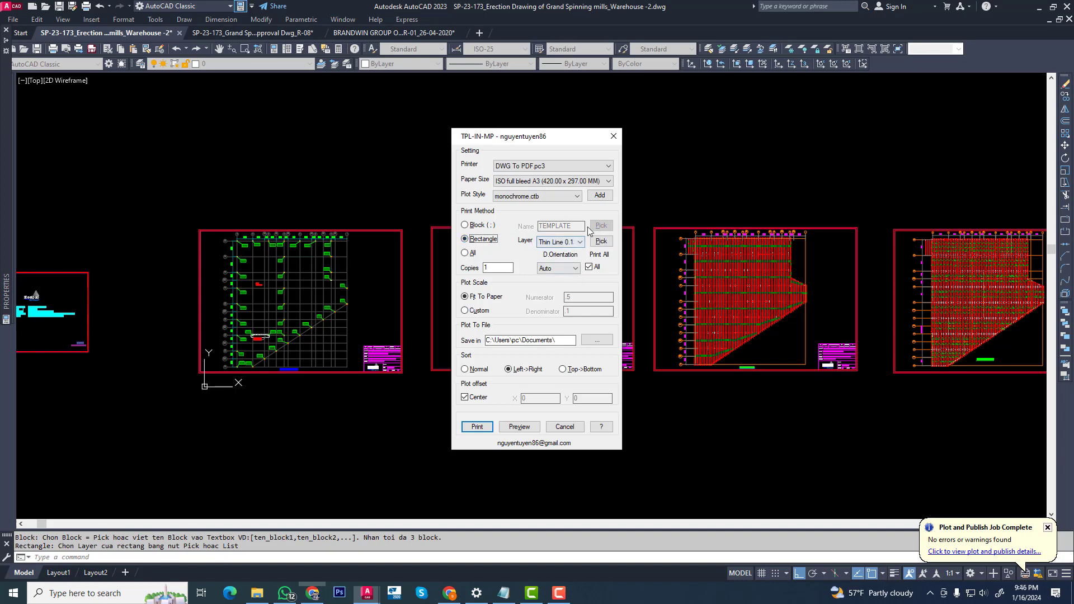
{"action": "left_click", "coordinate": [602, 241]}
{"action": "scroll", "coordinate": [411, 225], "scroll_direction": "up", "scroll_amount": 2}
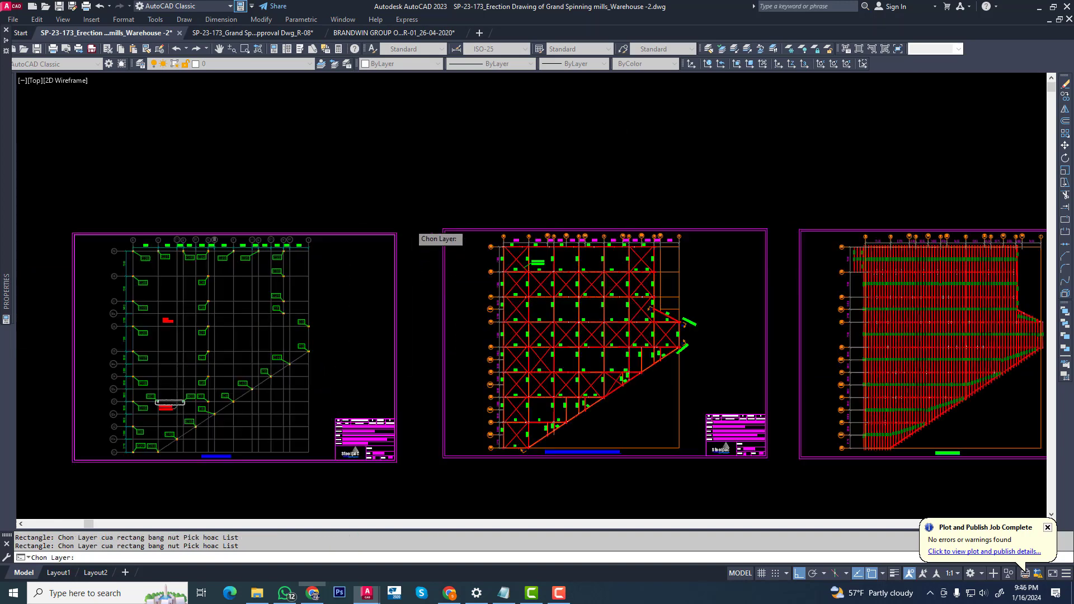
{"action": "scroll", "coordinate": [415, 235], "scroll_direction": "up", "scroll_amount": 3}
{"action": "left_click", "coordinate": [253, 305]}
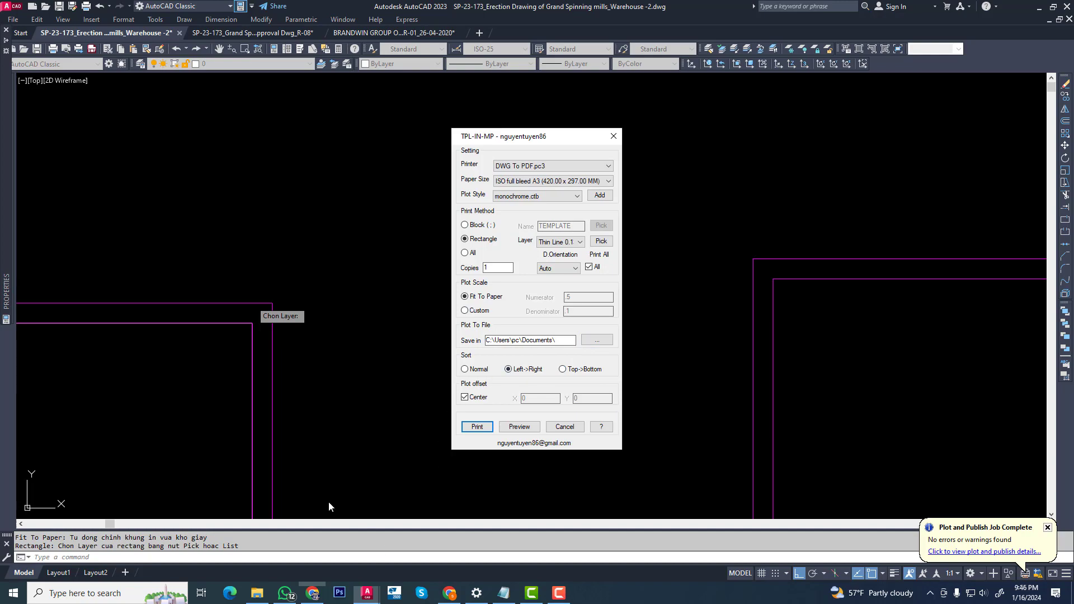
{"action": "left_click", "coordinate": [257, 593]}
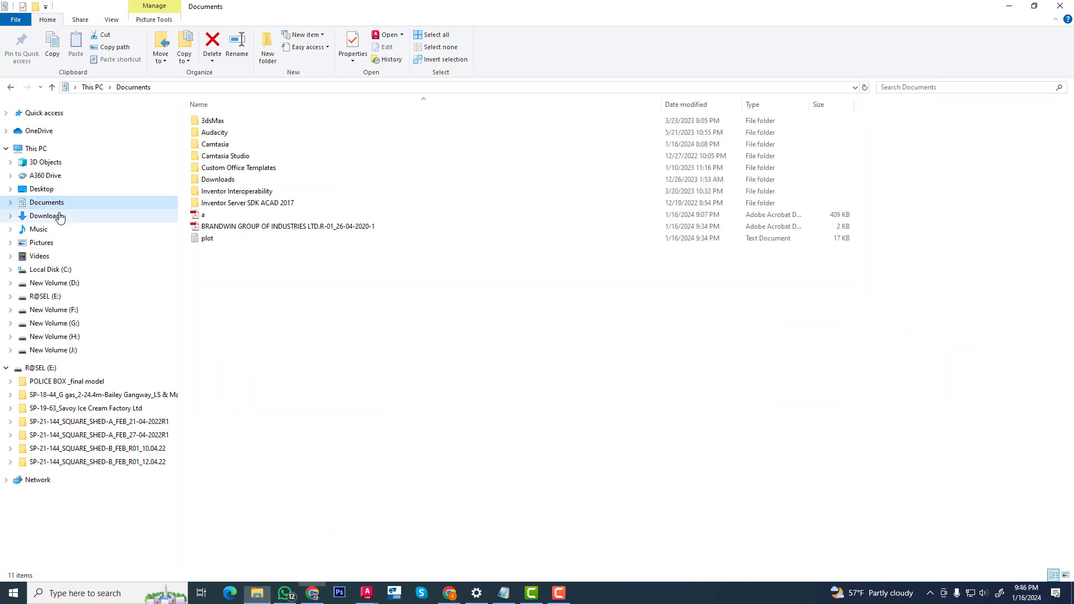
{"action": "left_click", "coordinate": [1032, 7]}
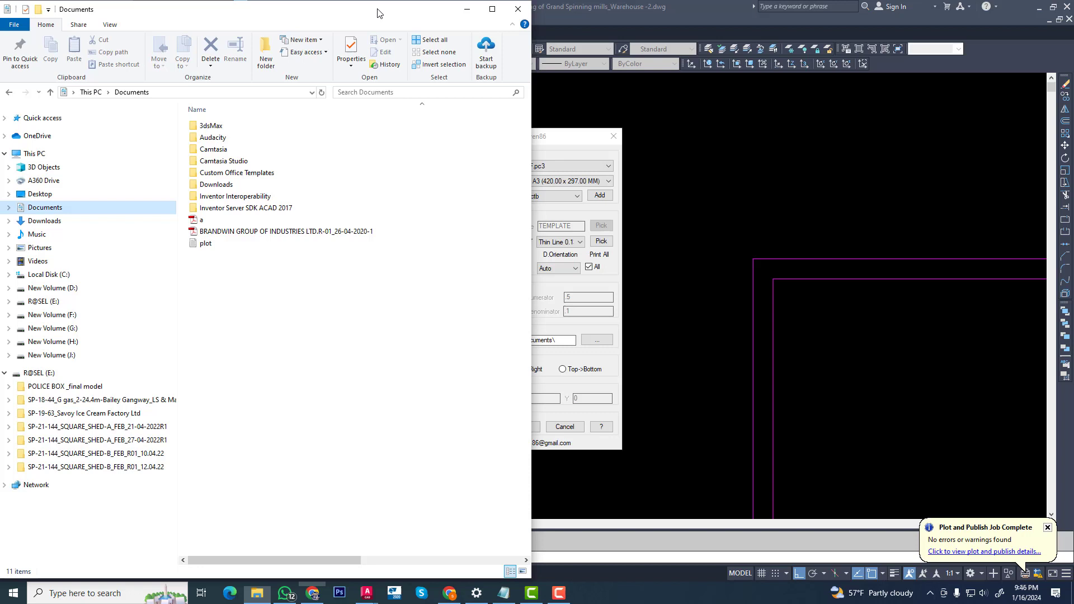
- Narrow the Documents window beside the TPL-IN-MP dialog and bring the dialog forward
{"action": "left_click_drag", "start_coordinate": [377, 12], "coordinate": [369, 12]}
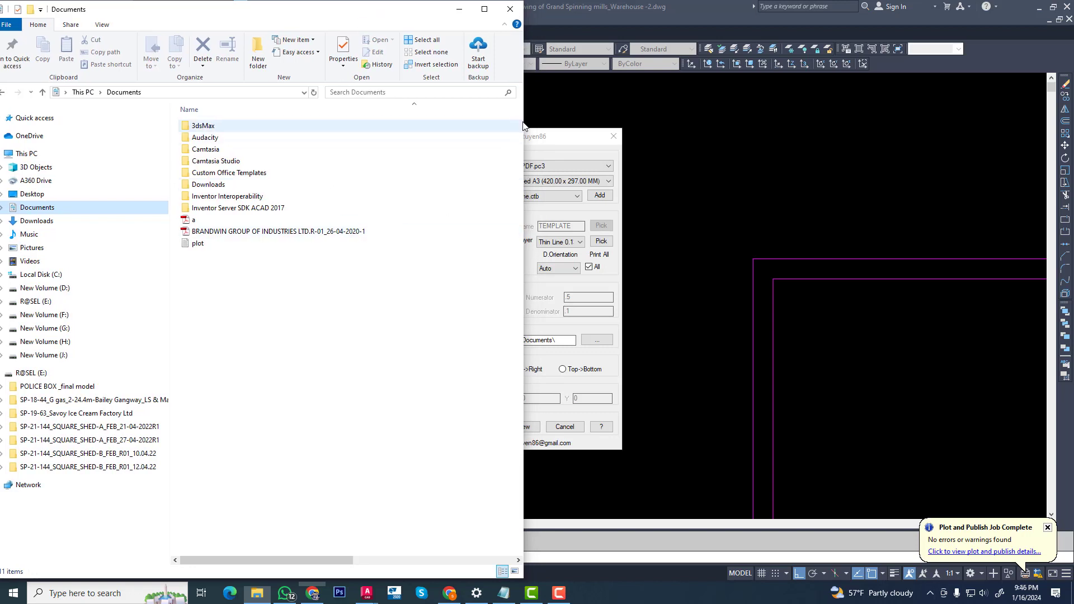
{"action": "left_click_drag", "start_coordinate": [523, 124], "coordinate": [373, 150]}
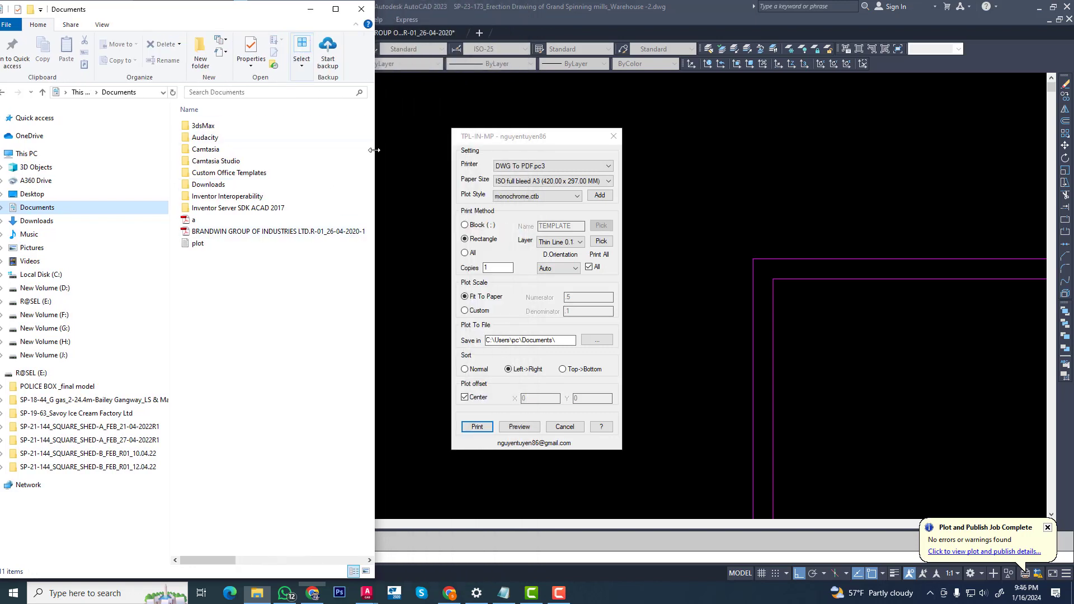
{"action": "left_click", "coordinate": [551, 143]}
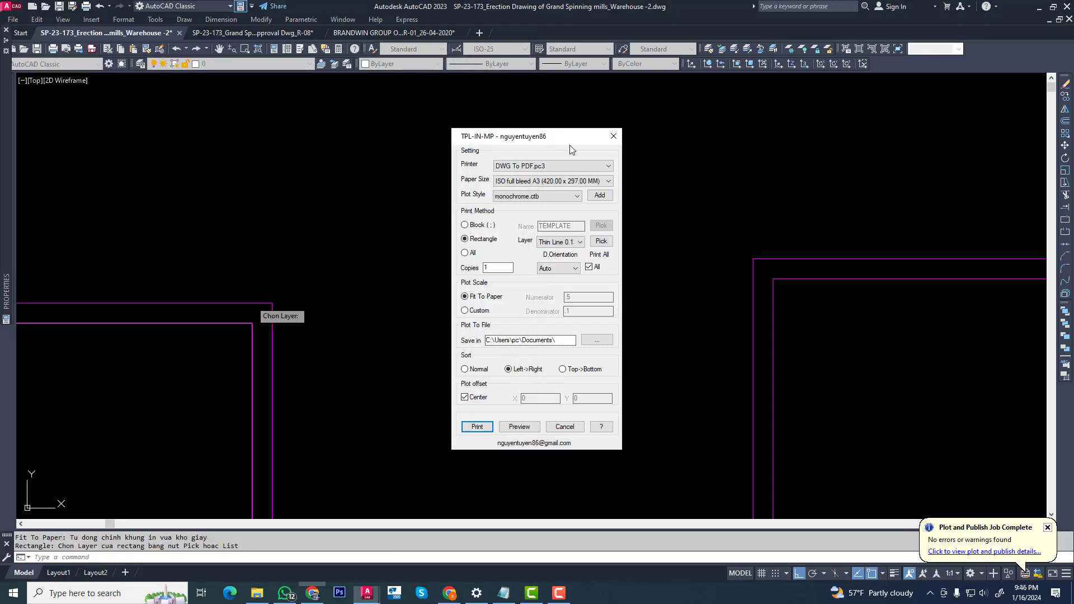
- Preview the title sheet plot from a picked frame, then cancel the remaining previews
{"action": "left_click", "coordinate": [519, 427]}
{"action": "left_click", "coordinate": [267, 304]}
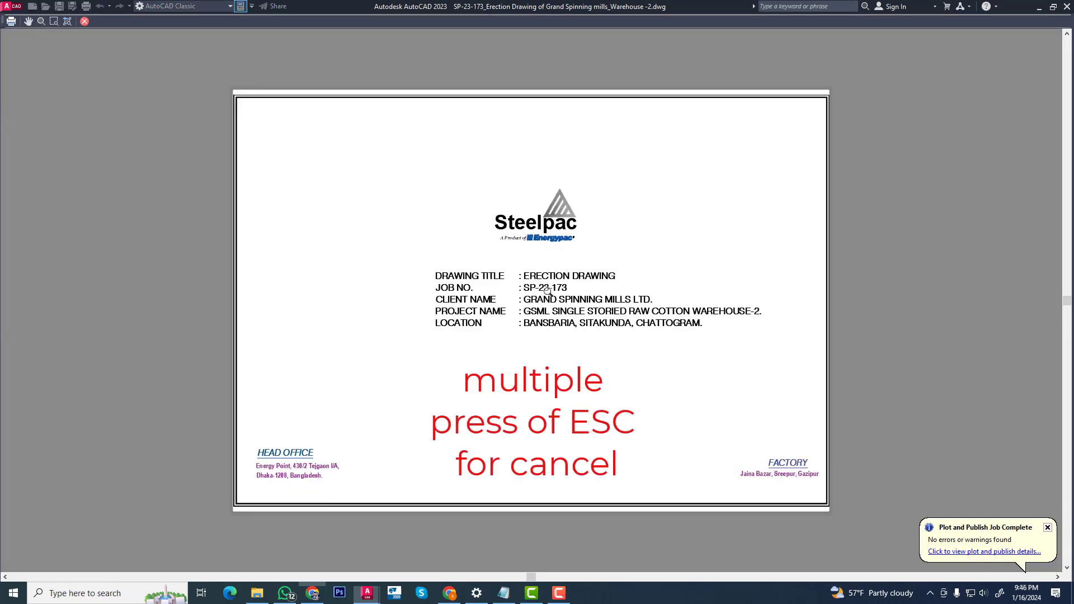
{"action": "key", "text": "Escape"}
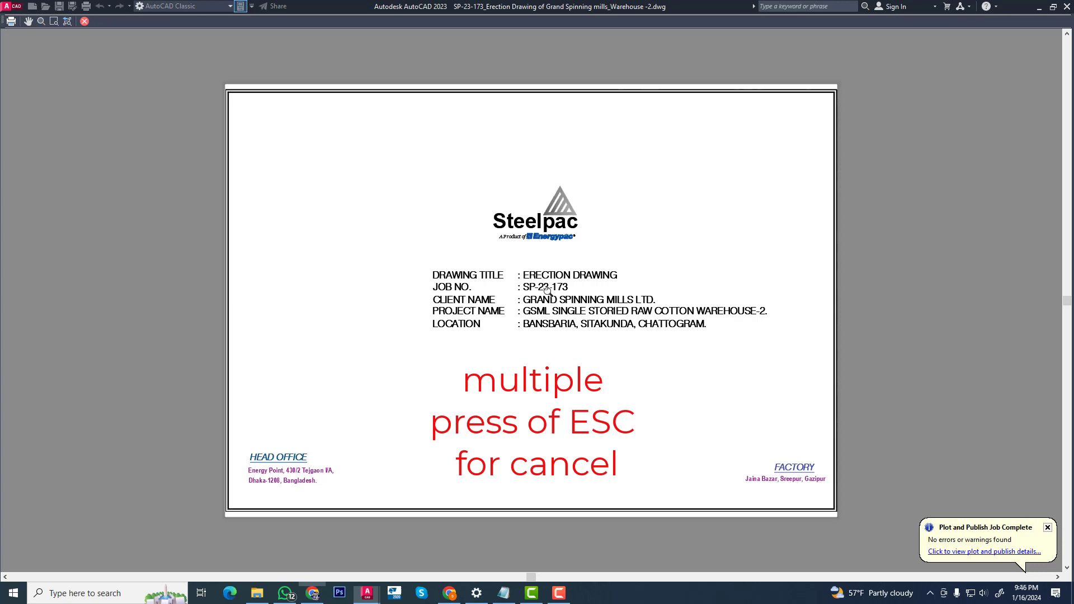
{"action": "key", "text": "Escape"}
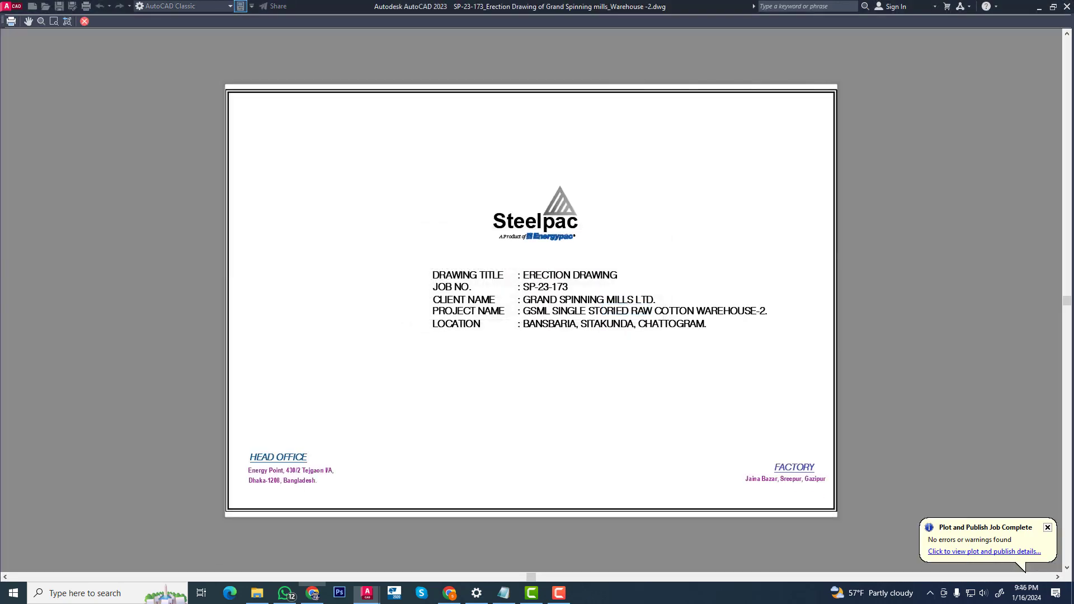
{"action": "key", "text": "Escape"}
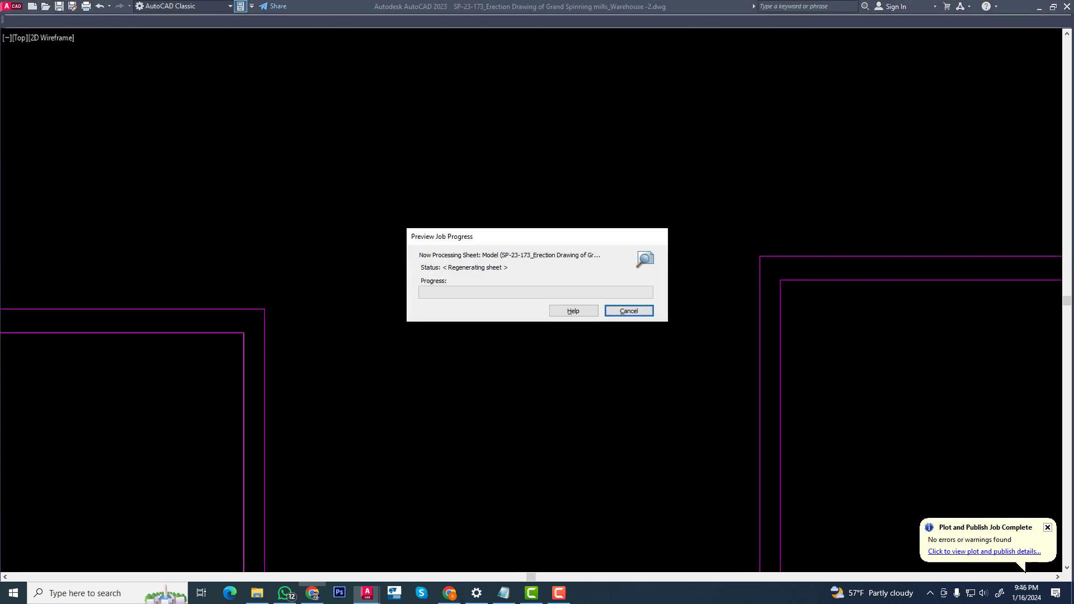
{"action": "key", "text": "Escape"}
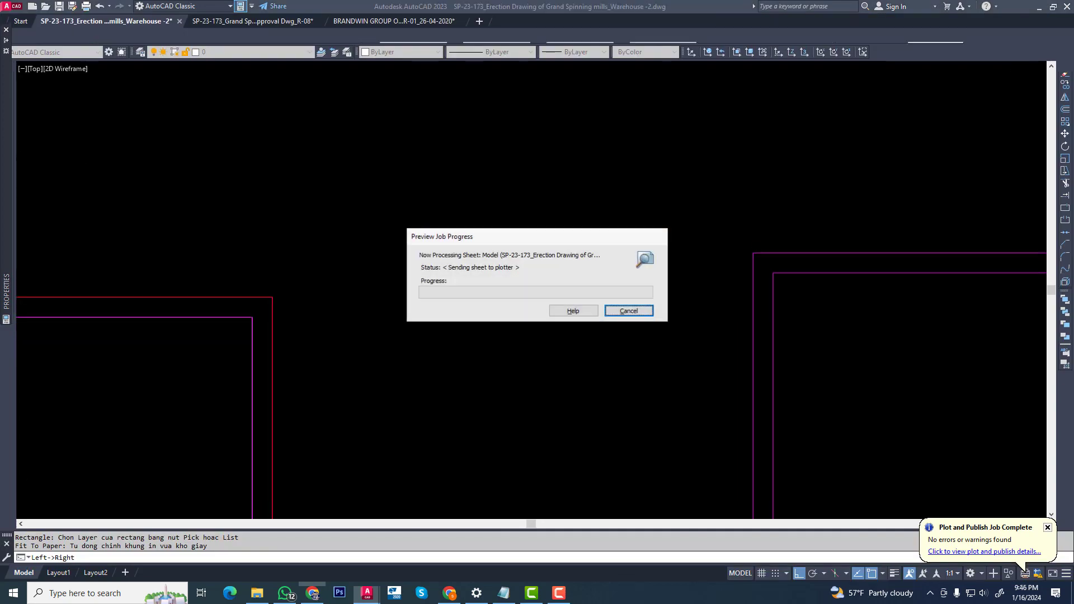
{"action": "key", "text": "Escape"}
- Rerun TP and plot all model-space frames to PDF
{"action": "type", "text": "tp"}
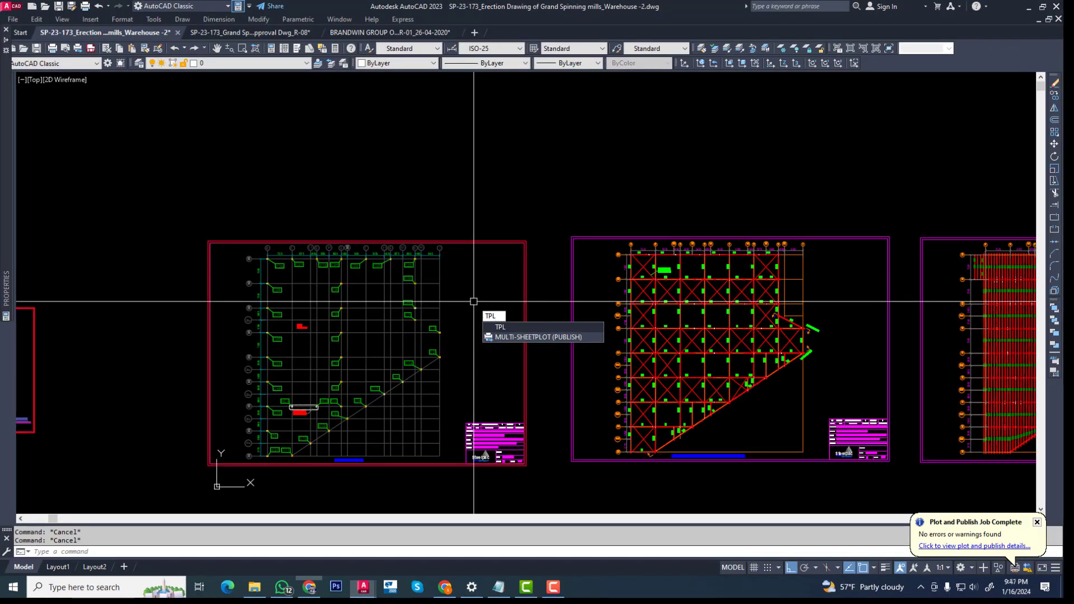
{"action": "key", "text": "Return"}
{"action": "scroll", "coordinate": [492, 238], "scroll_direction": "up", "scroll_amount": 8}
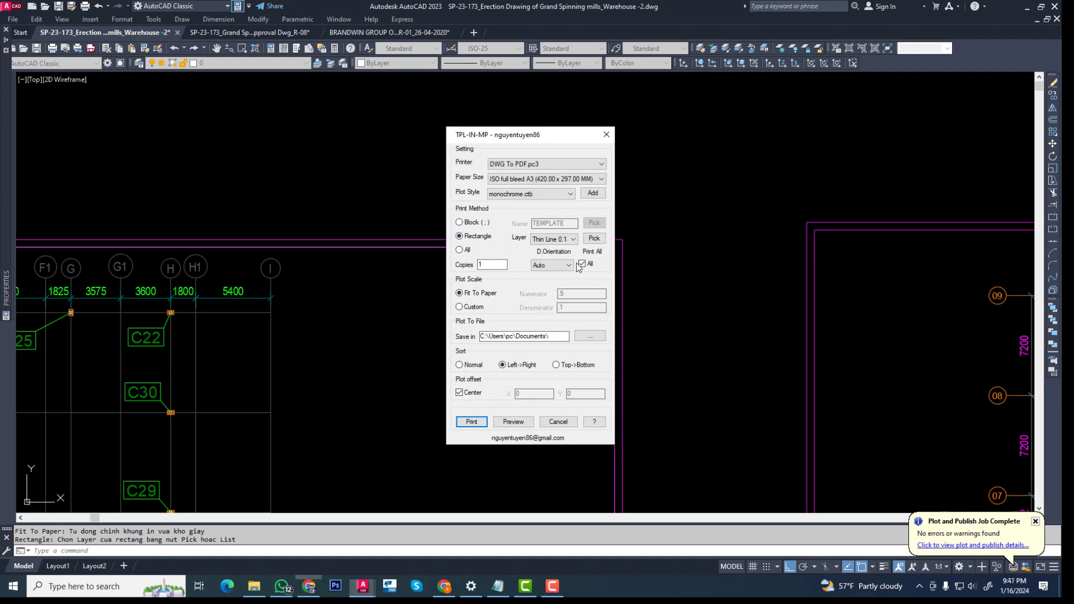
{"action": "left_click", "coordinate": [477, 427]}
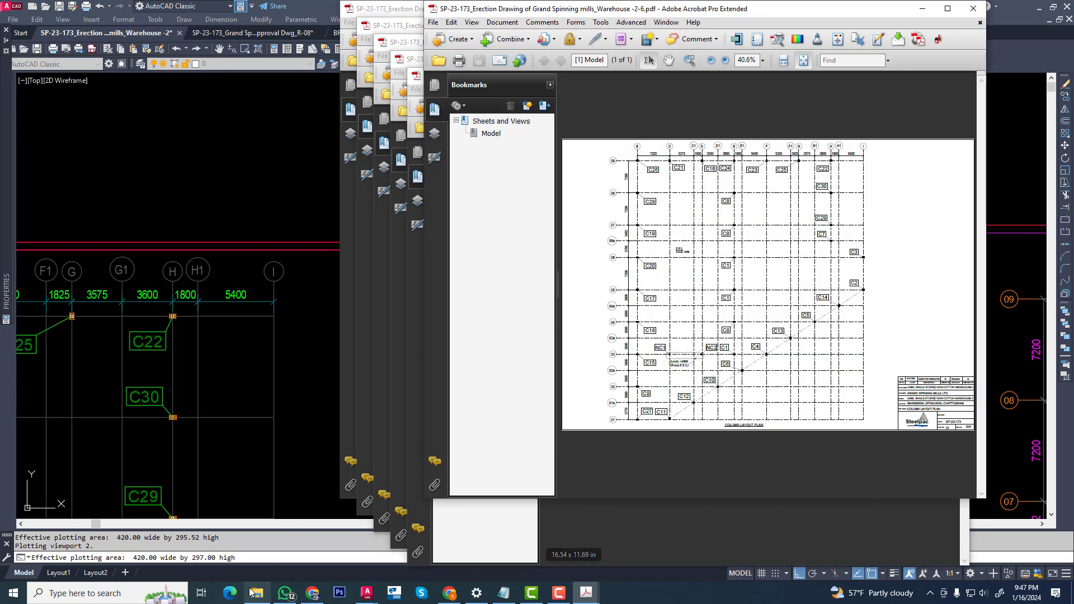
- Maximize the Documents folder and close all auto-opened Acrobat PDF windows
{"action": "left_click", "coordinate": [255, 593]}
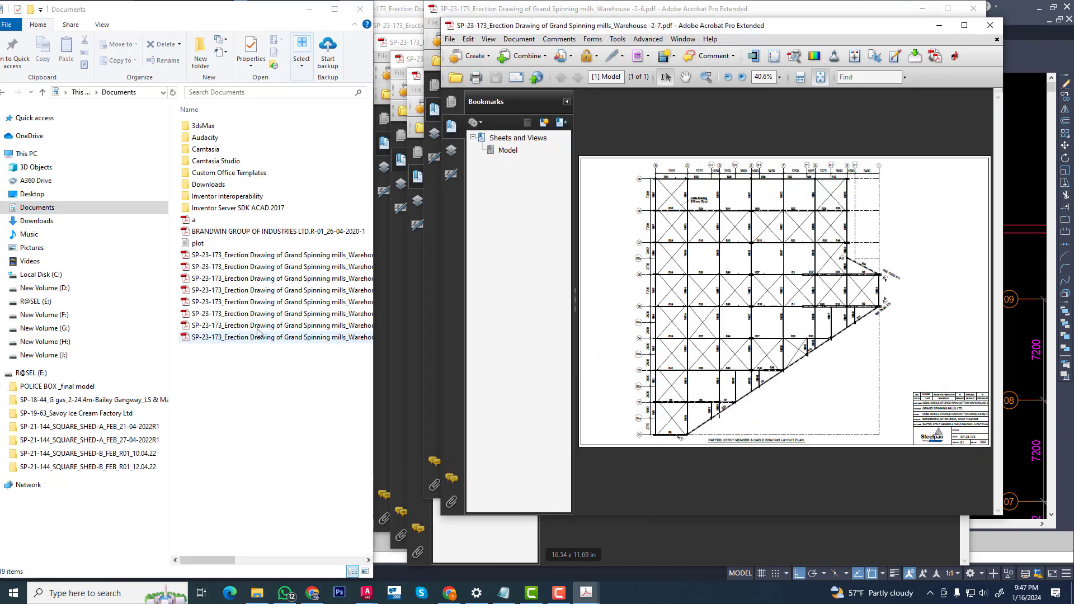
{"action": "left_click", "coordinate": [330, 23]}
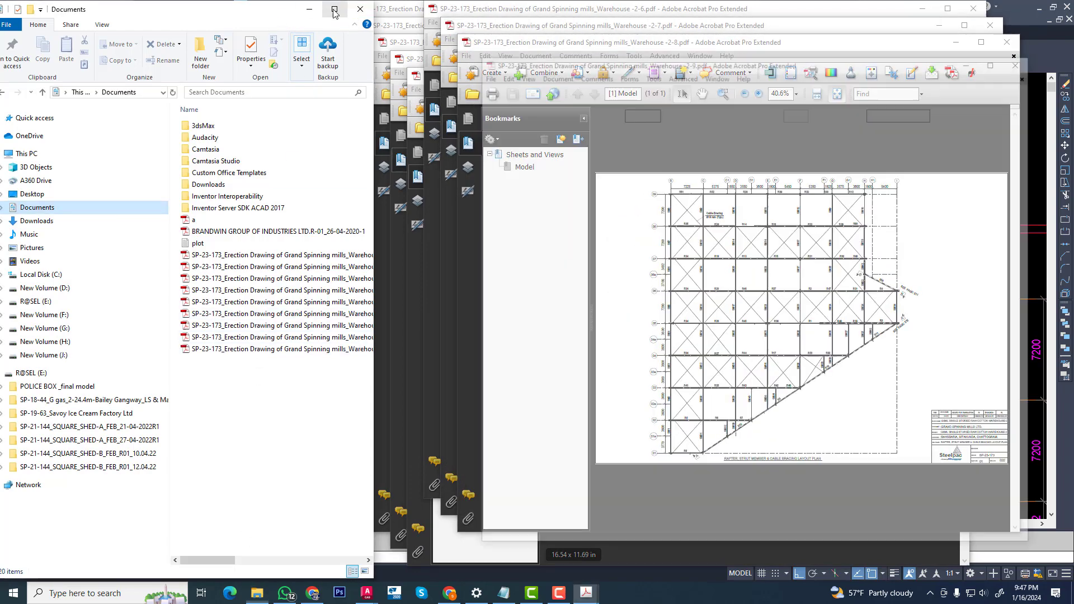
{"action": "left_click", "coordinate": [334, 10]}
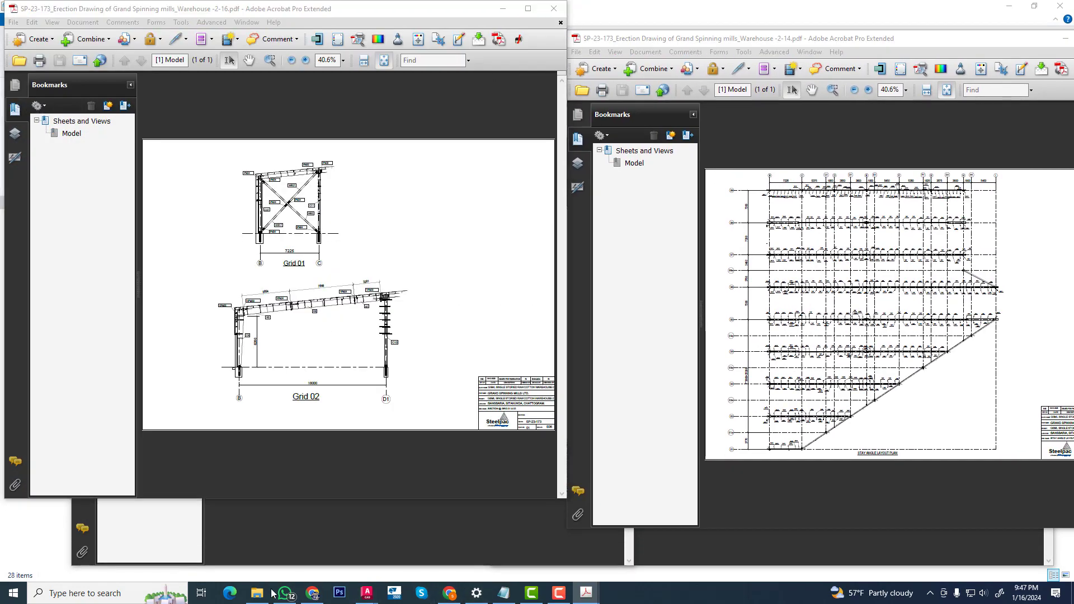
{"action": "right_click", "coordinate": [587, 593]}
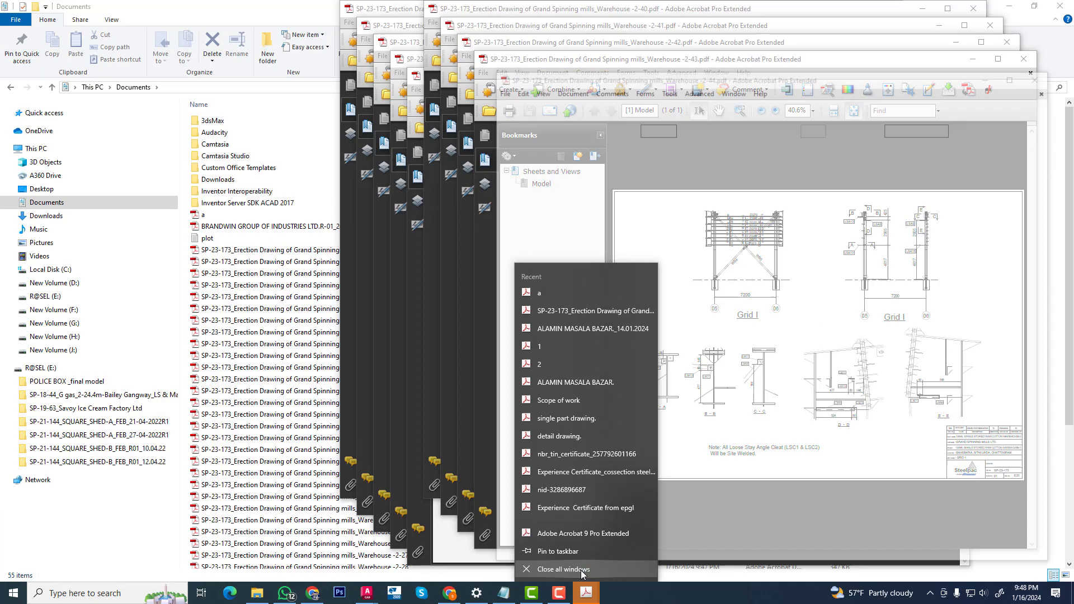
{"action": "left_click", "coordinate": [564, 569]}
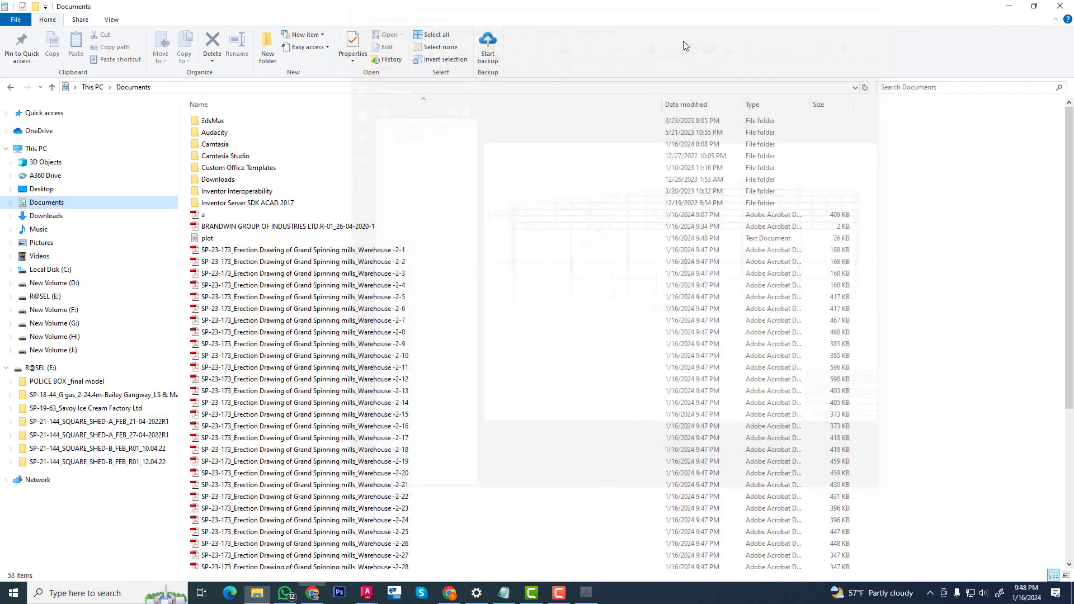
- Scroll Documents to verify PDFs -2-1 through -2-62, then bring up AutoCAD's open drawings
{"action": "scroll", "coordinate": [518, 465], "scroll_direction": "down", "scroll_amount": 6}
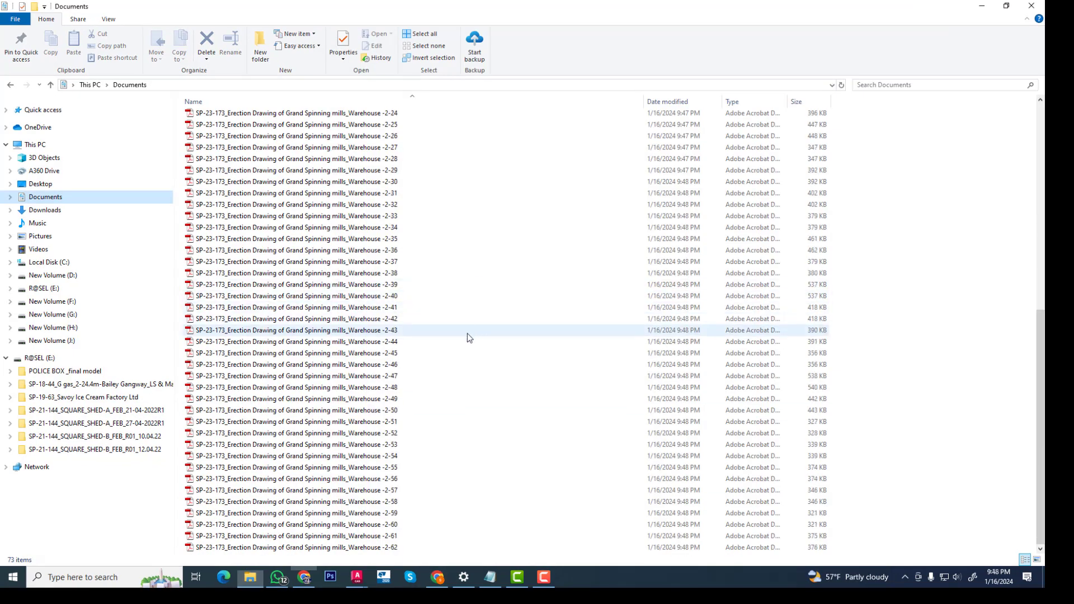
{"action": "scroll", "coordinate": [401, 342], "scroll_direction": "up", "scroll_amount": 7}
{"action": "scroll", "coordinate": [400, 343], "scroll_direction": "up", "scroll_amount": 4}
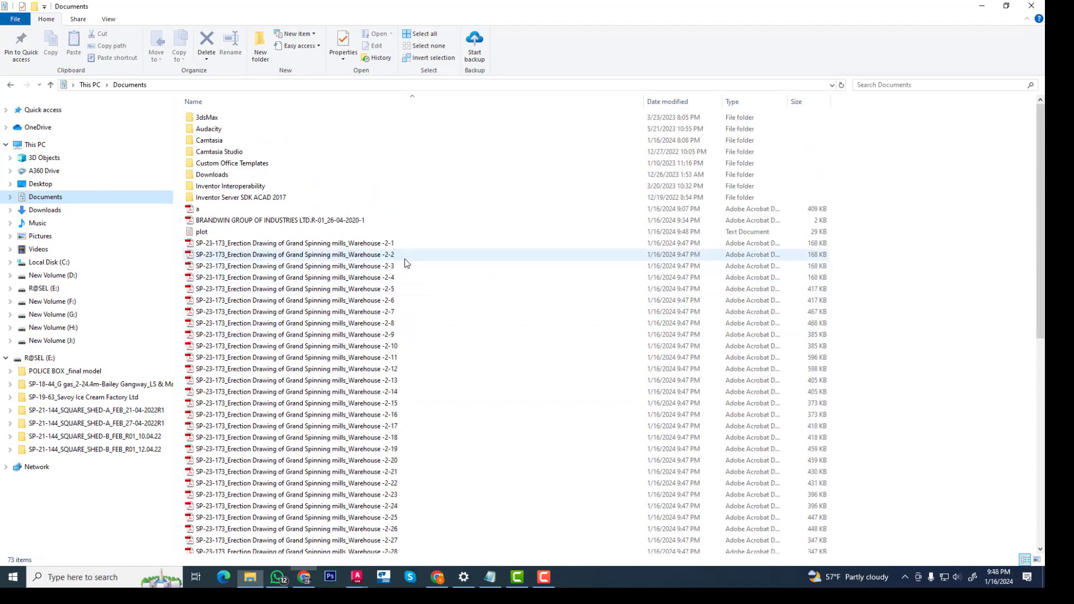
{"action": "scroll", "coordinate": [431, 386], "scroll_direction": "down", "scroll_amount": 12}
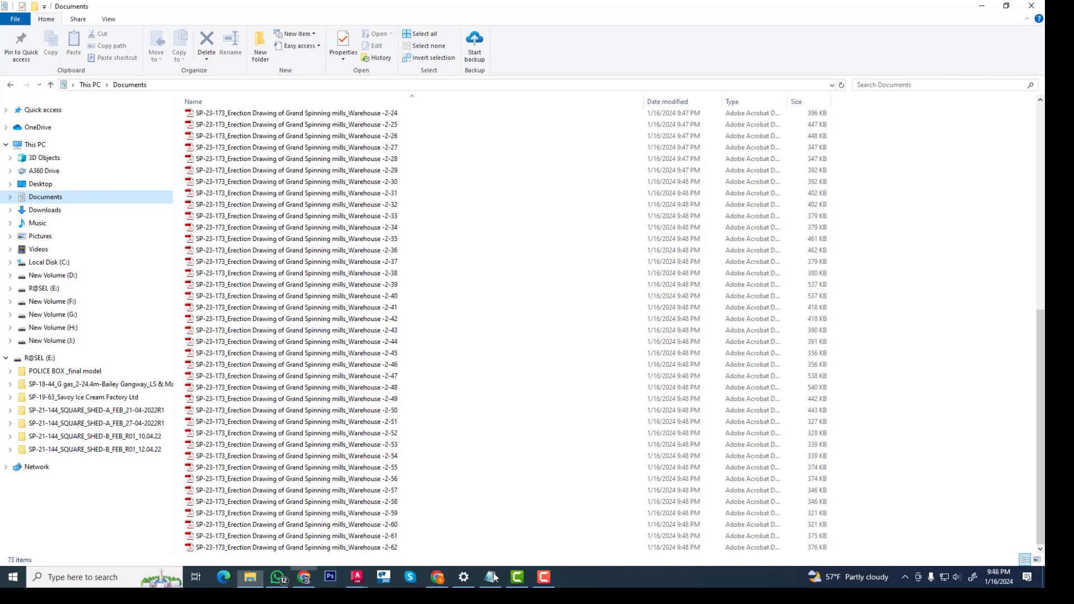
{"action": "left_click", "coordinate": [357, 579]}
- Return to Warehouse -2, zoom over its plotted frames, then reopen the Documents folder
{"action": "left_click", "coordinate": [230, 535]}
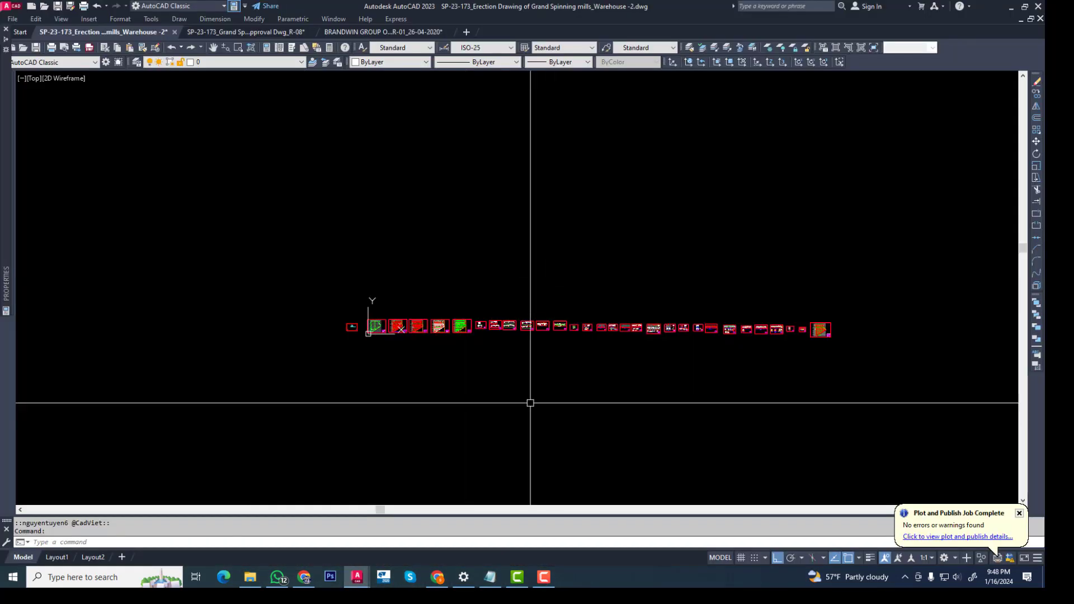
{"action": "scroll", "coordinate": [428, 335], "scroll_direction": "up", "scroll_amount": 5}
{"action": "scroll", "coordinate": [392, 358], "scroll_direction": "down", "scroll_amount": 2}
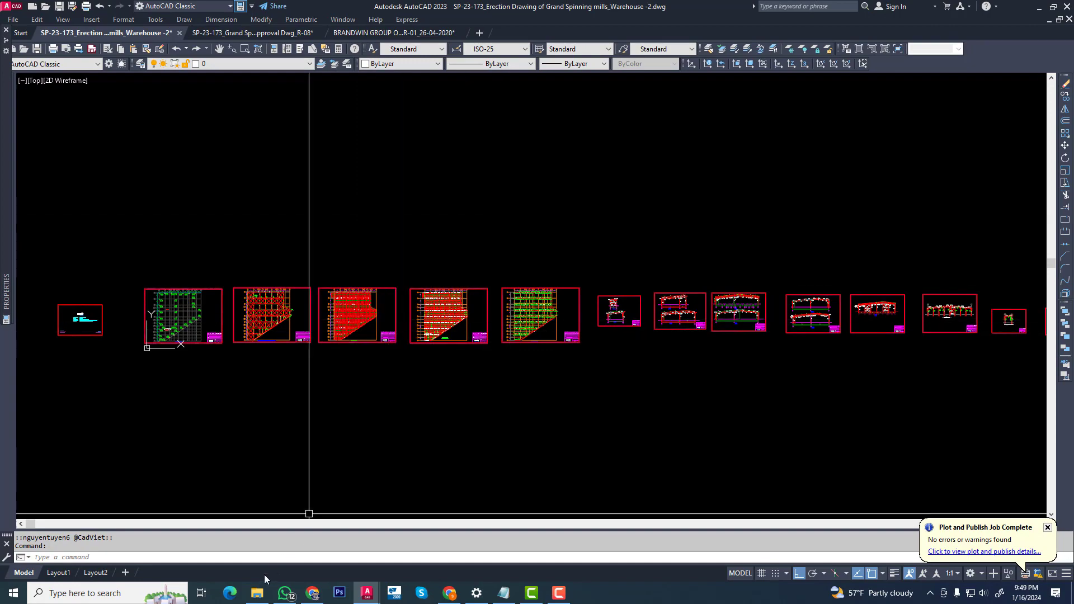
{"action": "left_click", "coordinate": [258, 598]}
- Open Warehouse -2-41.pdf to check its Grid H sheet, then switch back to AutoCAD
{"action": "left_click", "coordinate": [377, 304]}
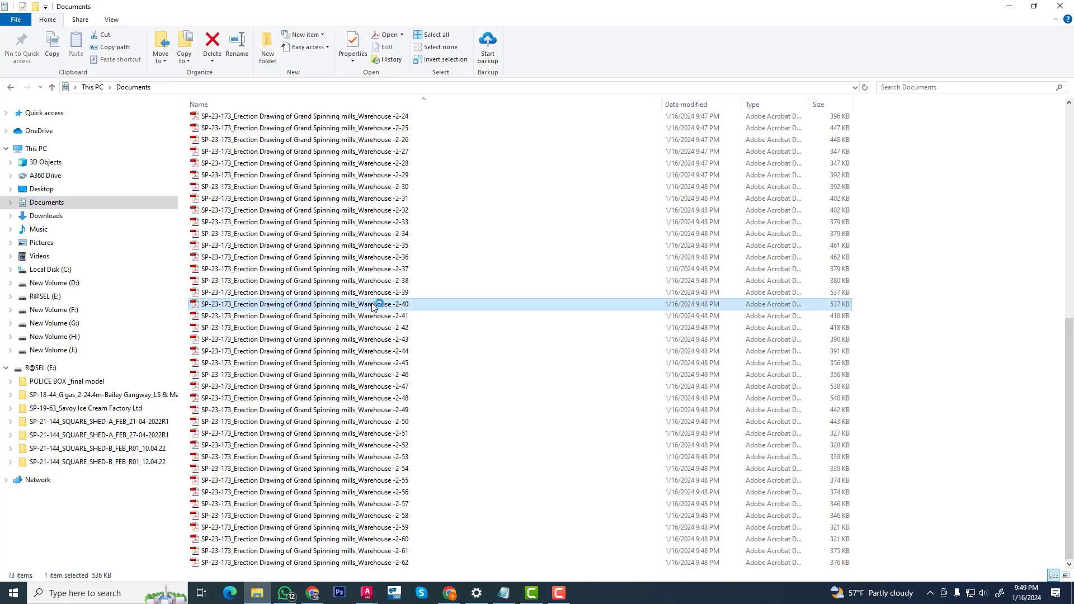
{"action": "double_click", "coordinate": [394, 319]}
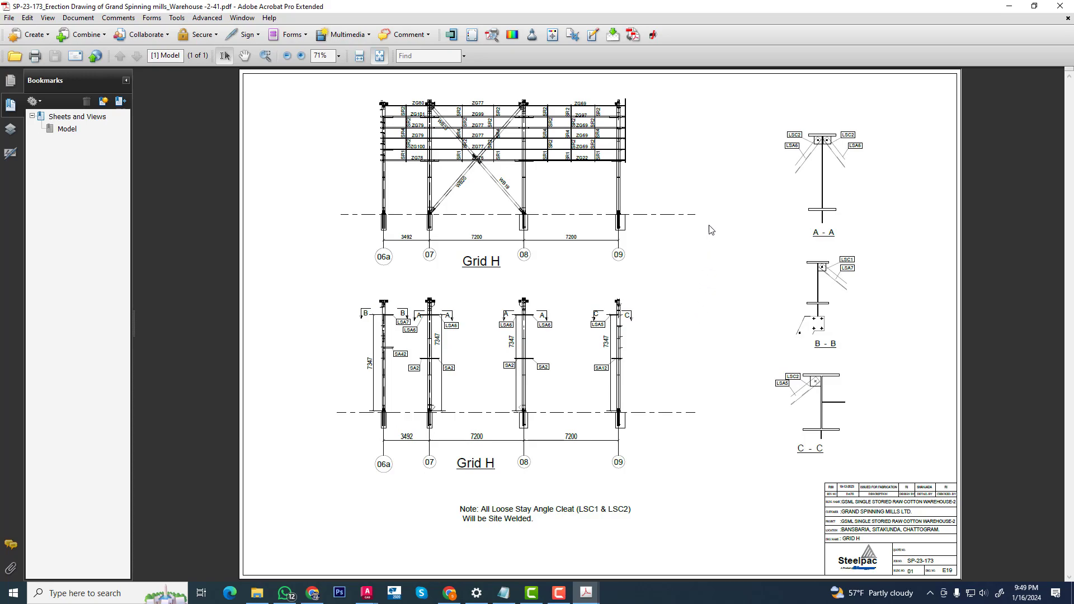
{"action": "key", "text": "alt+Tab"}
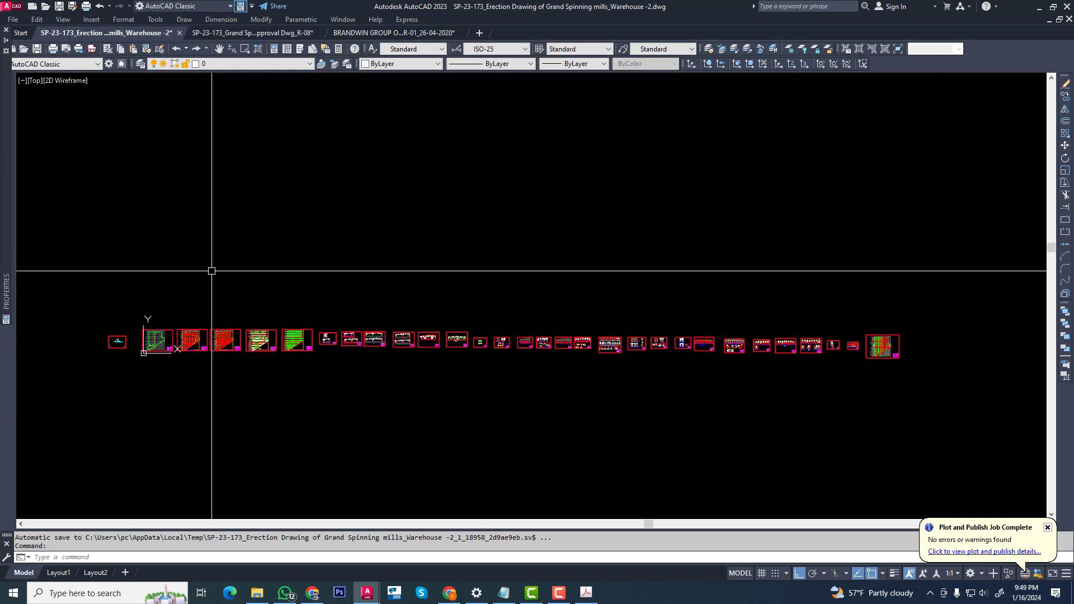
- Switch via Approval Dwg R-08 to the BRANDWIN GROUP drawing and zoom over its frames
{"action": "left_click", "coordinate": [285, 32]}
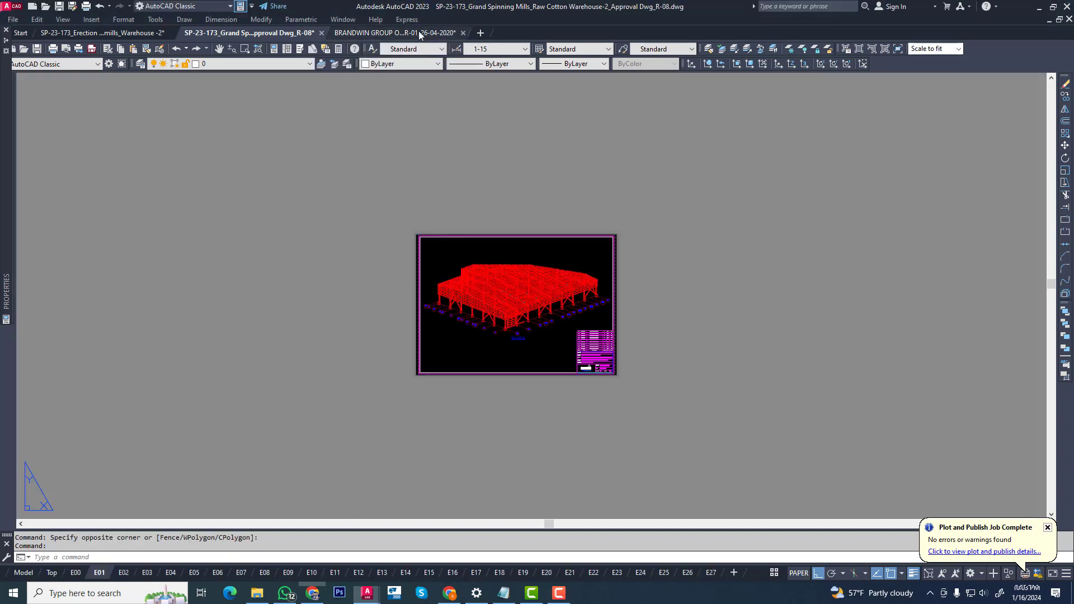
{"action": "left_click", "coordinate": [419, 31]}
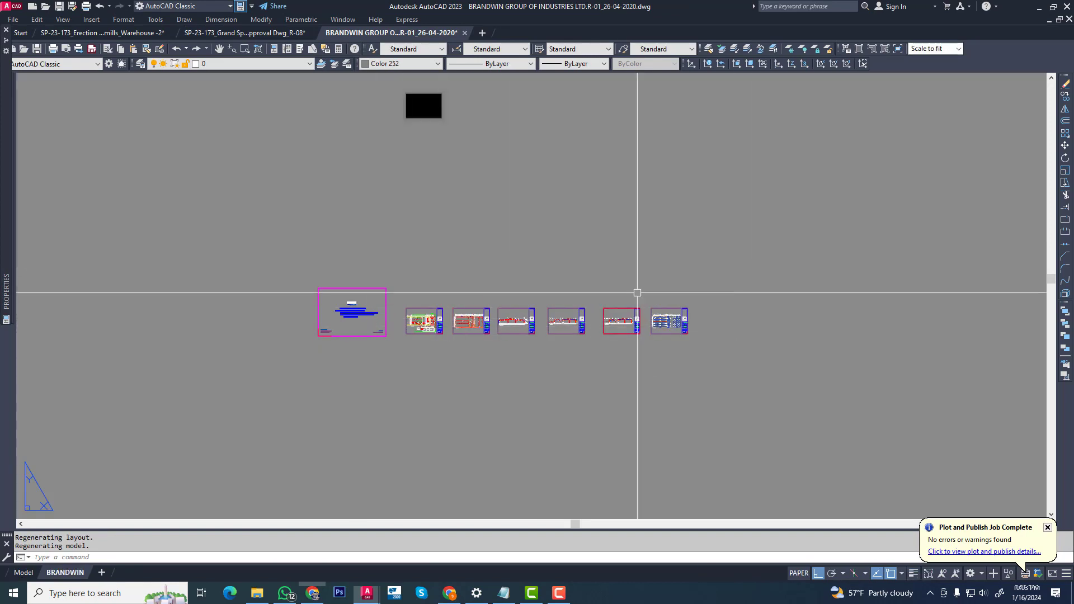
{"action": "scroll", "coordinate": [546, 313], "scroll_direction": "up", "scroll_amount": 4}
{"action": "scroll", "coordinate": [566, 292], "scroll_direction": "down", "scroll_amount": 2}
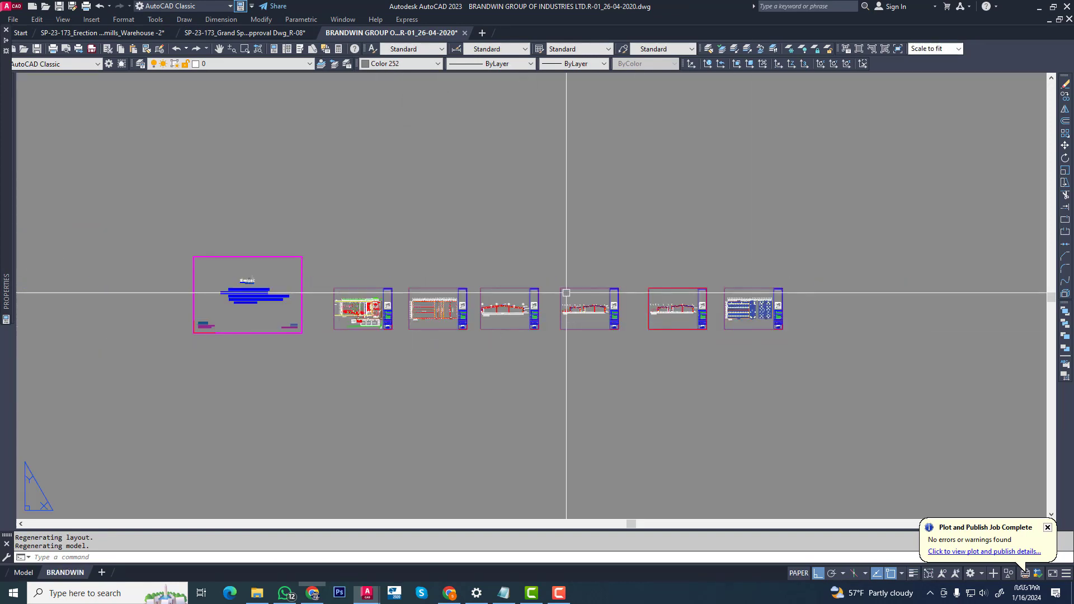